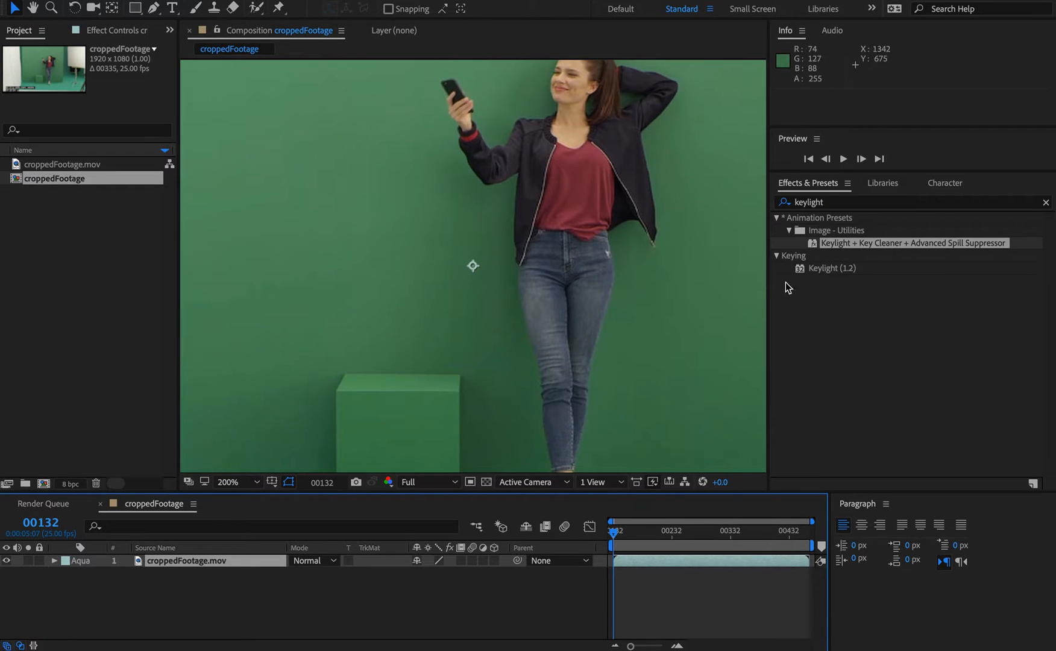
# Step: Search the effects for keylight and apply the Keylight + Key Cleaner + Advanced Spill Suppressor preset to the footage layer
pyautogui.click(822, 201)
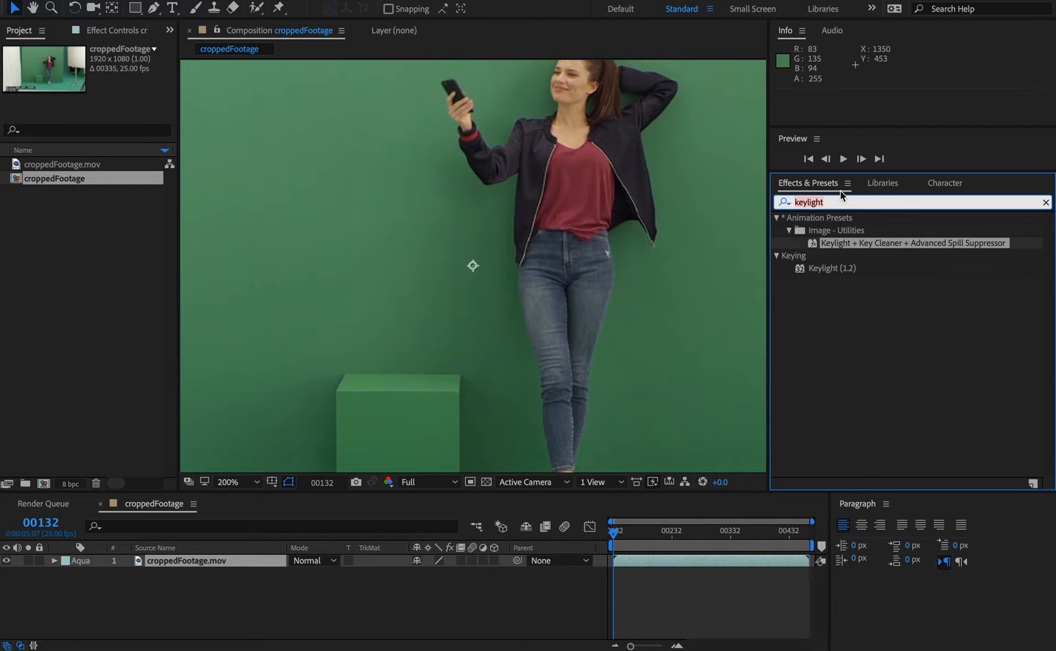
pyautogui.write('keylight')
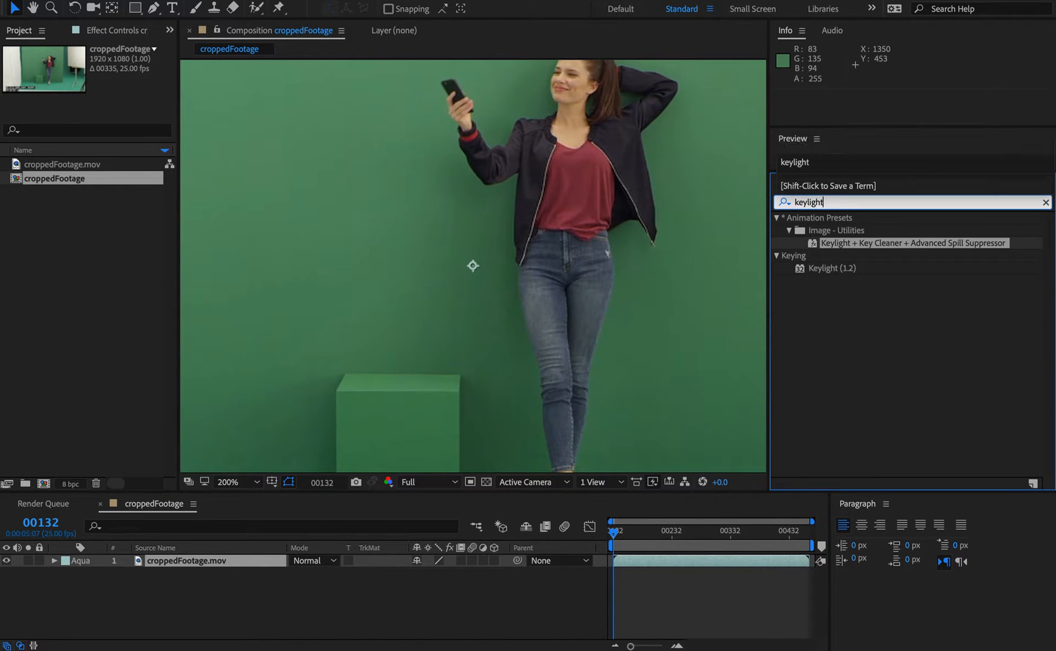
pyautogui.click(842, 350)
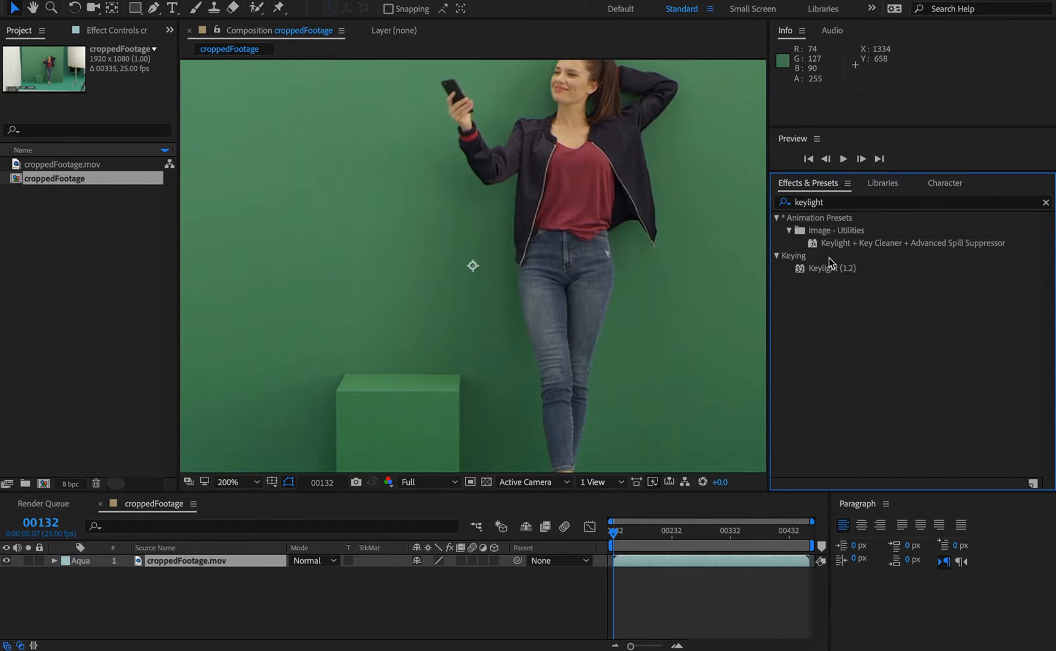
pyautogui.moveTo(841, 244); pyautogui.dragTo(212, 559)
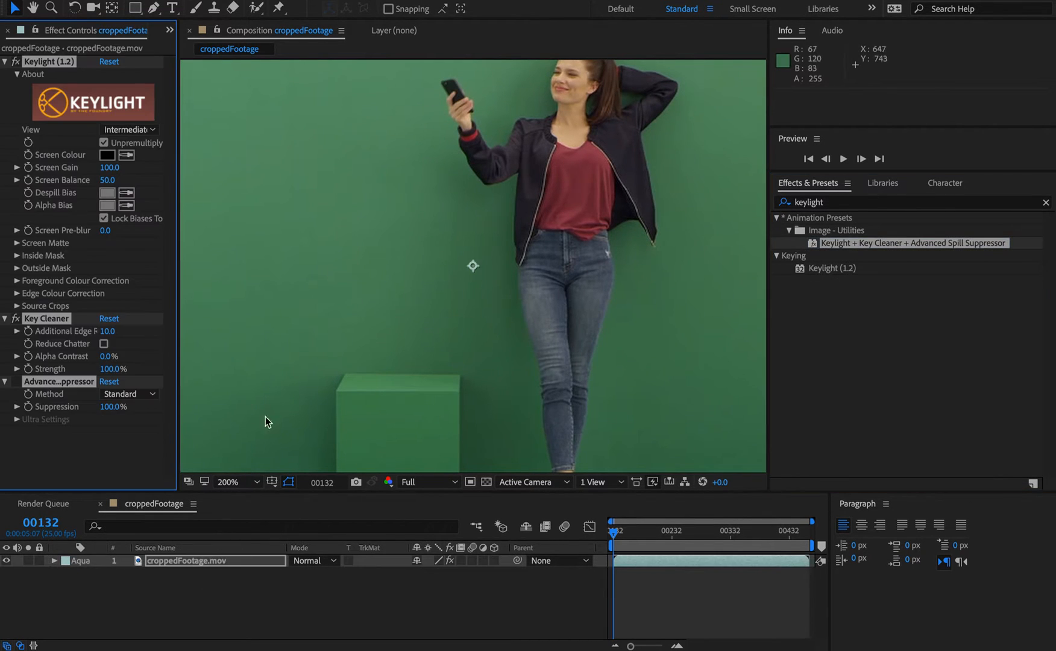
# Step: Collapse the Key Cleaner and Advanced Spill Suppressor controls, leaving only Keylight (1.2) expanded
pyautogui.press(',')
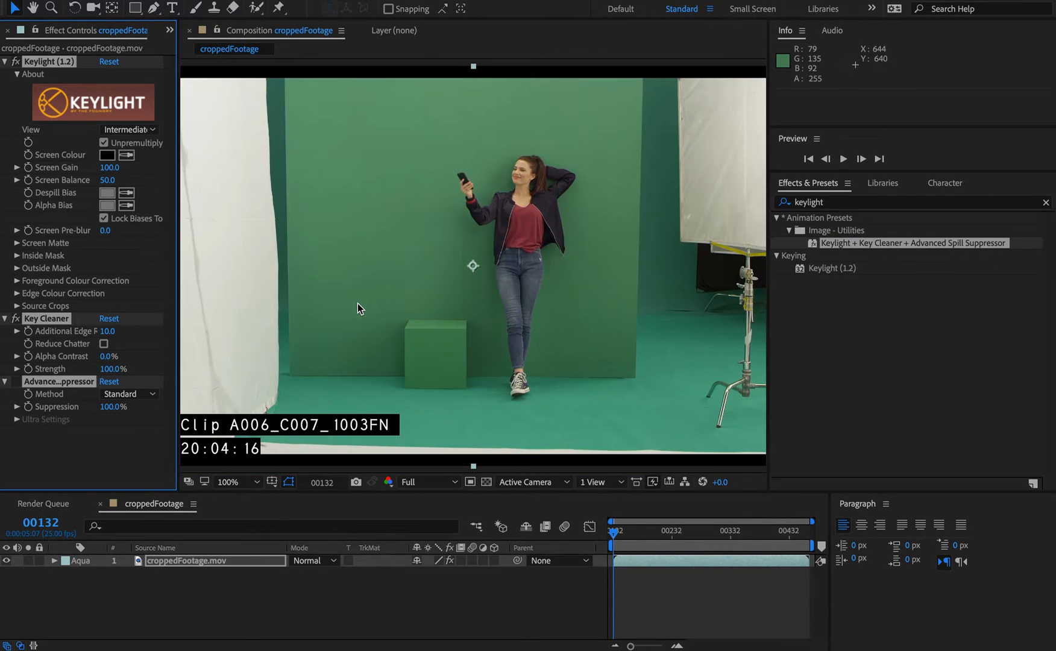
pyautogui.keyDown('ctrl'); pyautogui.click(6, 61); pyautogui.keyUp('ctrl')
pyautogui.click(35, 149)
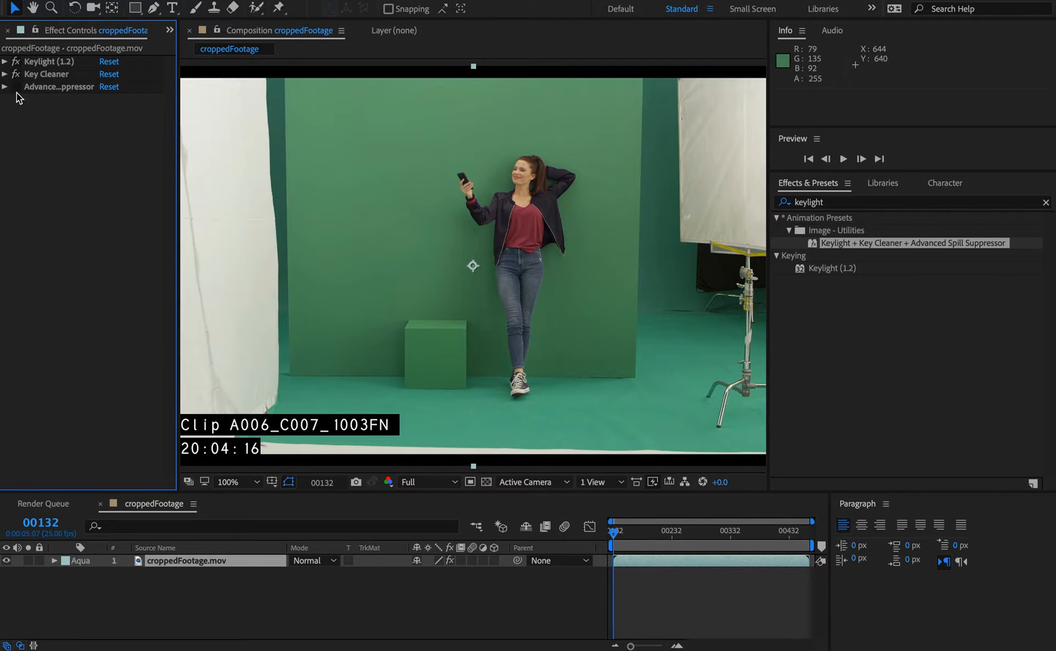
pyautogui.click(42, 62)
pyautogui.click(43, 74)
pyautogui.click(47, 87)
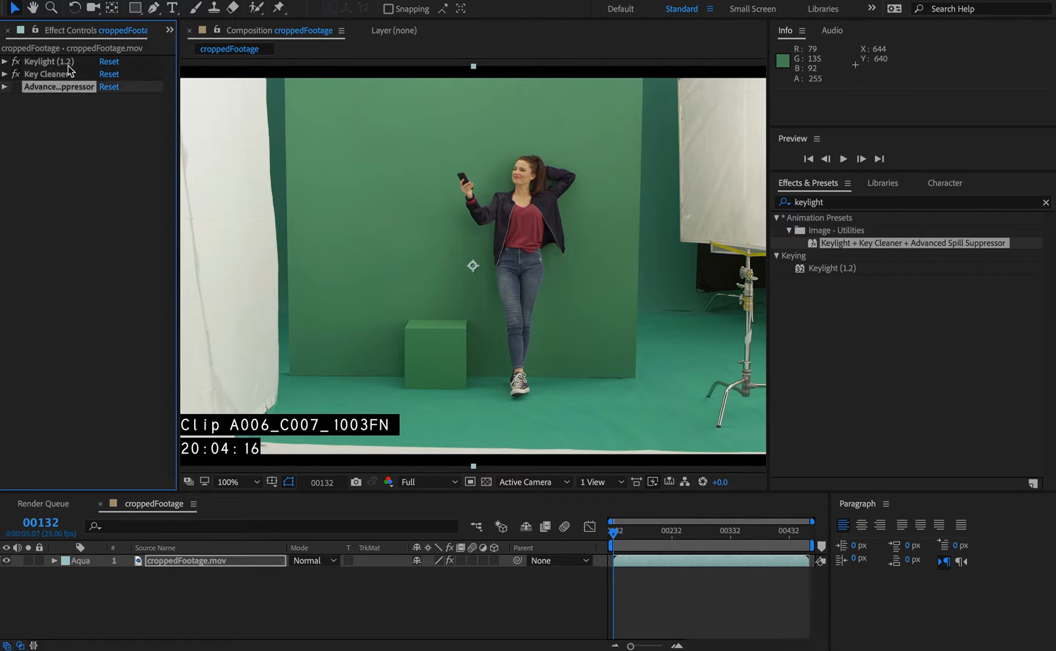
pyautogui.click(46, 62)
pyautogui.click(45, 74)
pyautogui.click(47, 87)
pyautogui.click(63, 176)
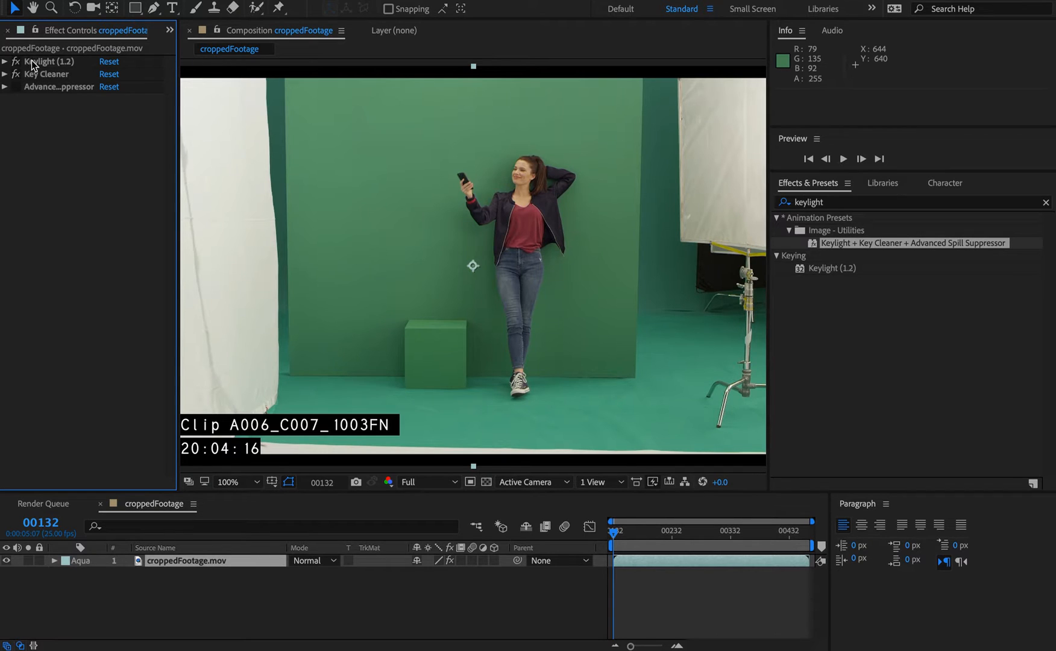
pyautogui.click(33, 62)
pyautogui.click(39, 74)
pyautogui.click(58, 86)
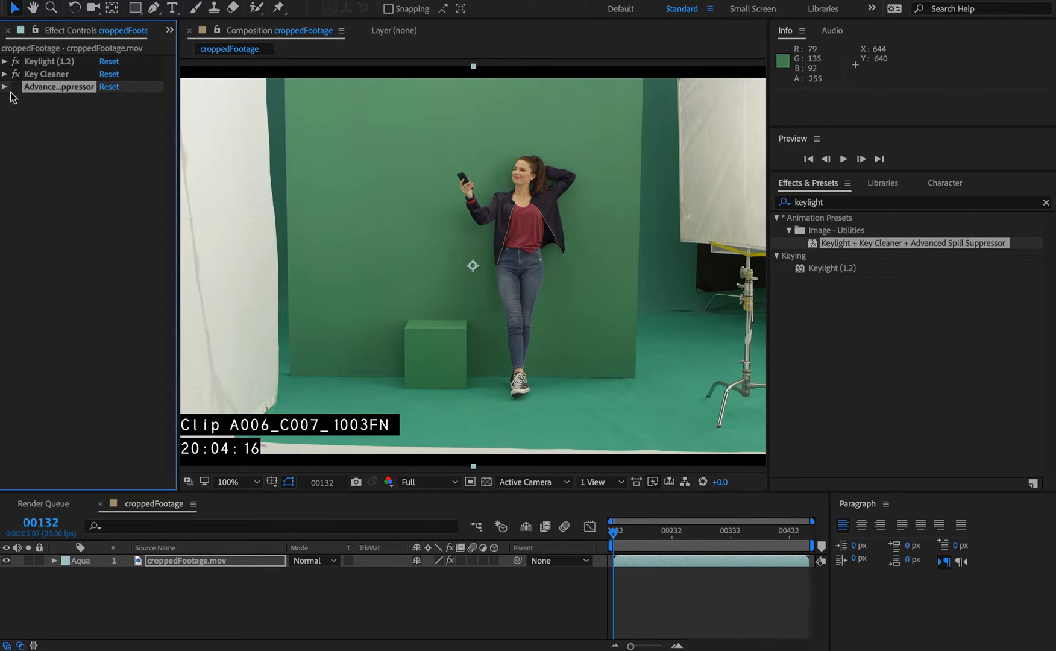
pyautogui.click(19, 74)
pyautogui.click(4, 61)
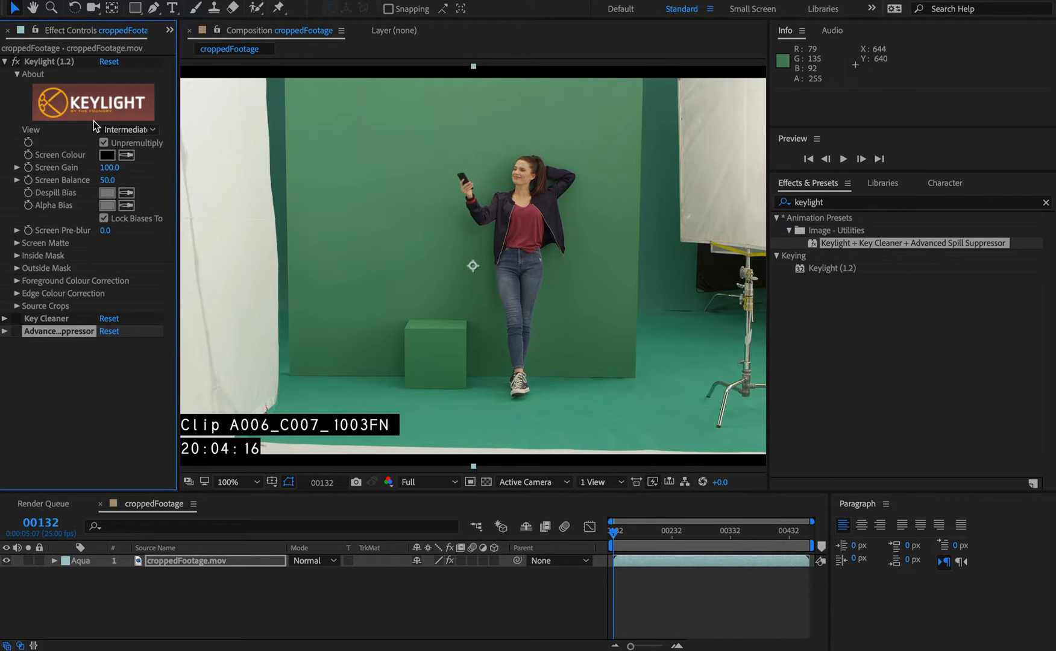
# Step: Sample the green background as Keylight's Screen Colour
pyautogui.press('.')
pyautogui.press('.')
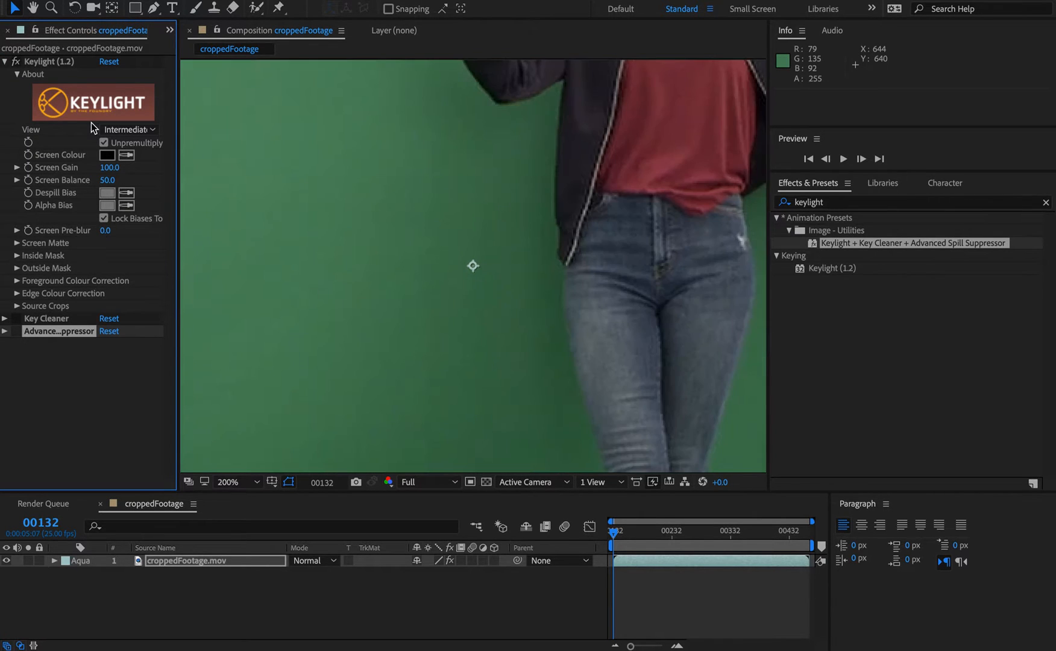
pyautogui.press(',')
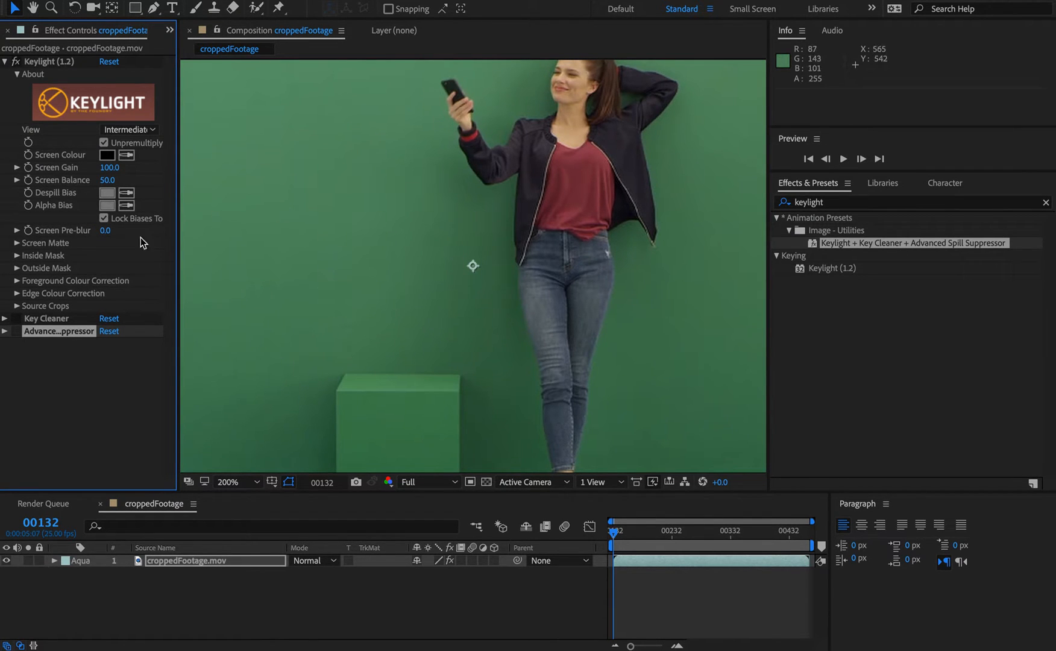
pyautogui.click(127, 156)
pyautogui.click(393, 286)
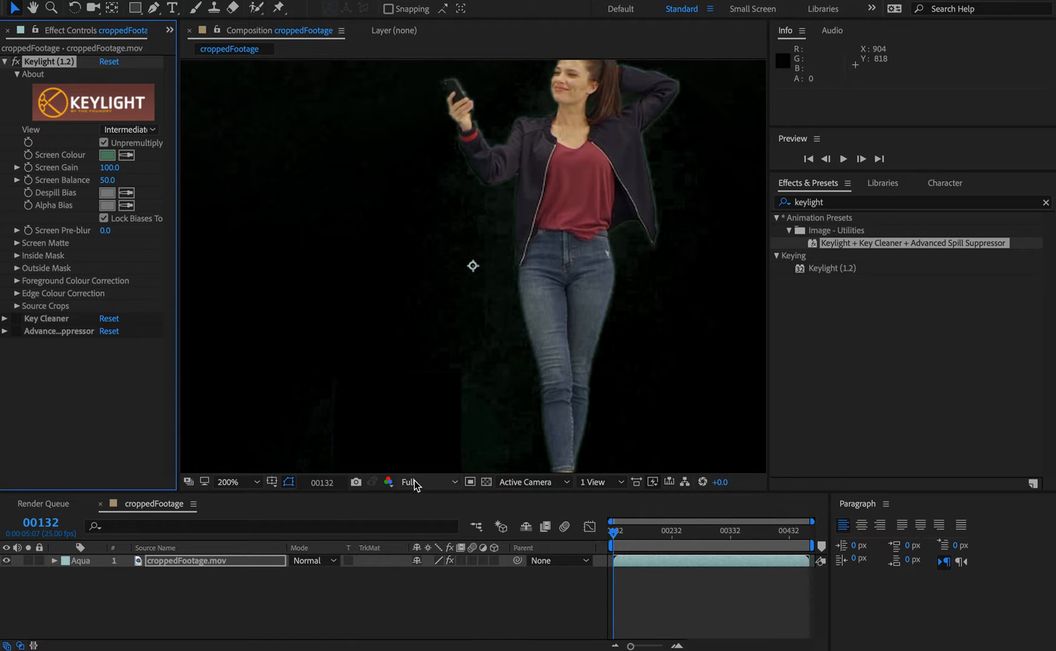
# Step: Preview the composition's alpha channel and return the viewer to RGB
pyautogui.click(388, 482)
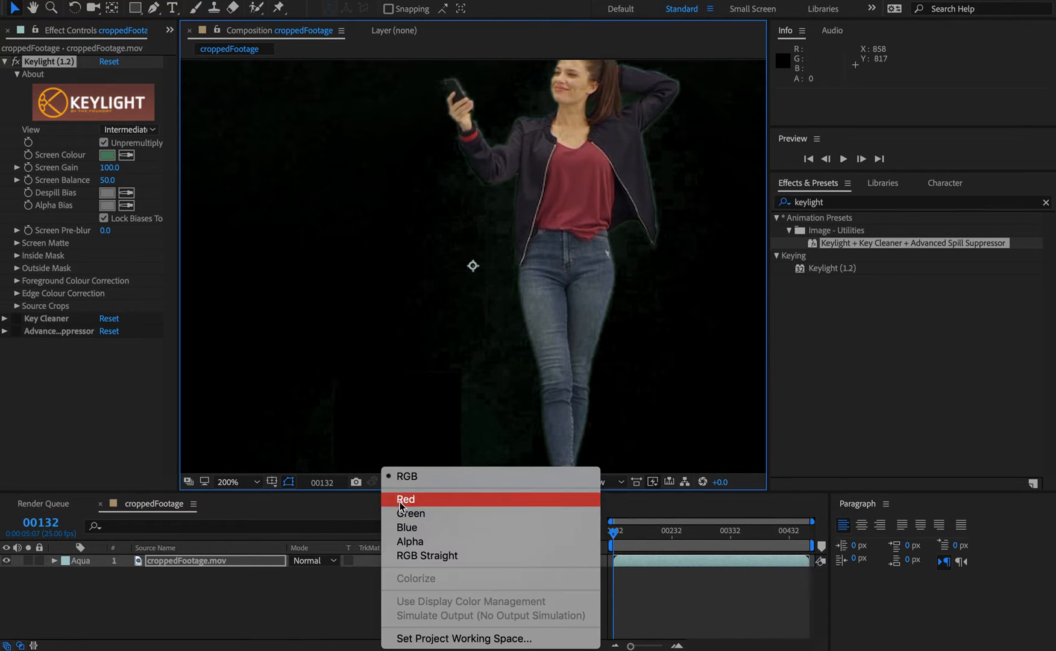
pyautogui.click(438, 537)
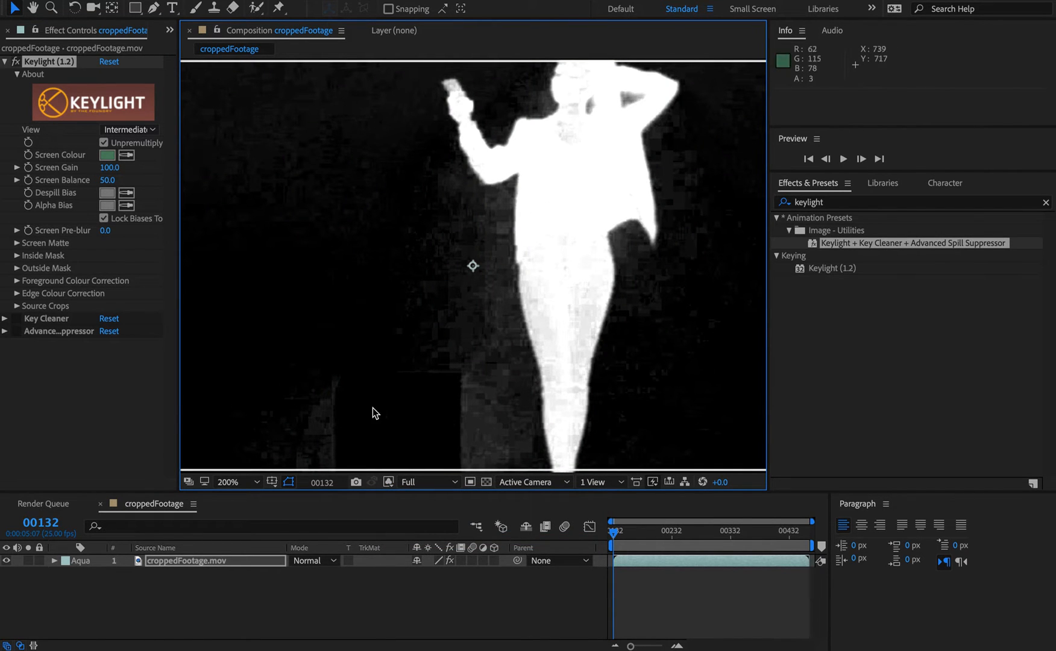
pyautogui.click(386, 480)
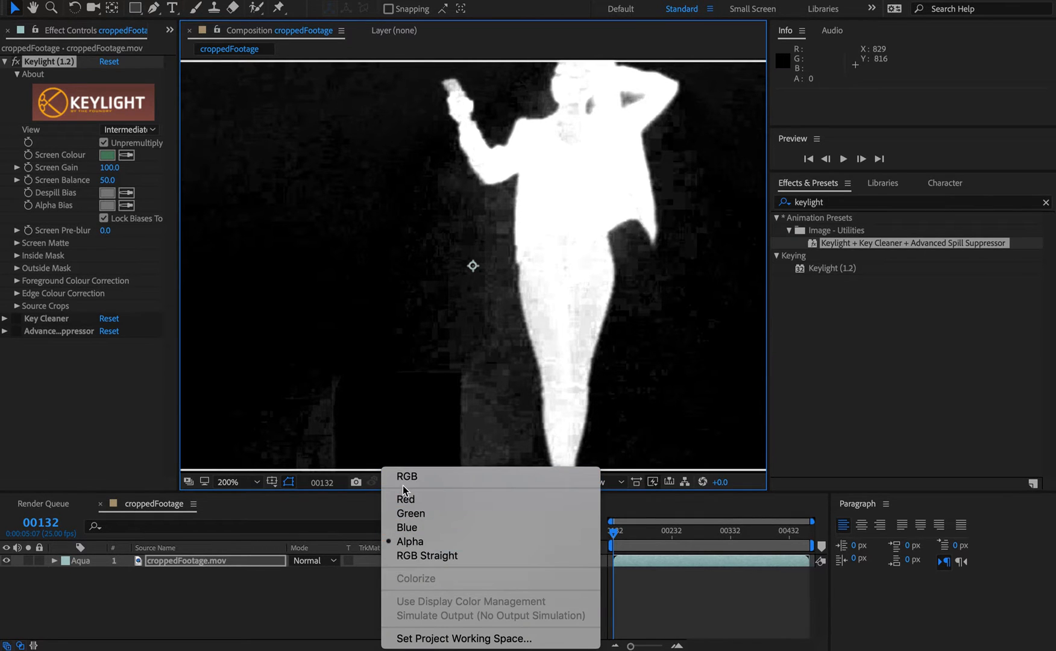
pyautogui.click(407, 476)
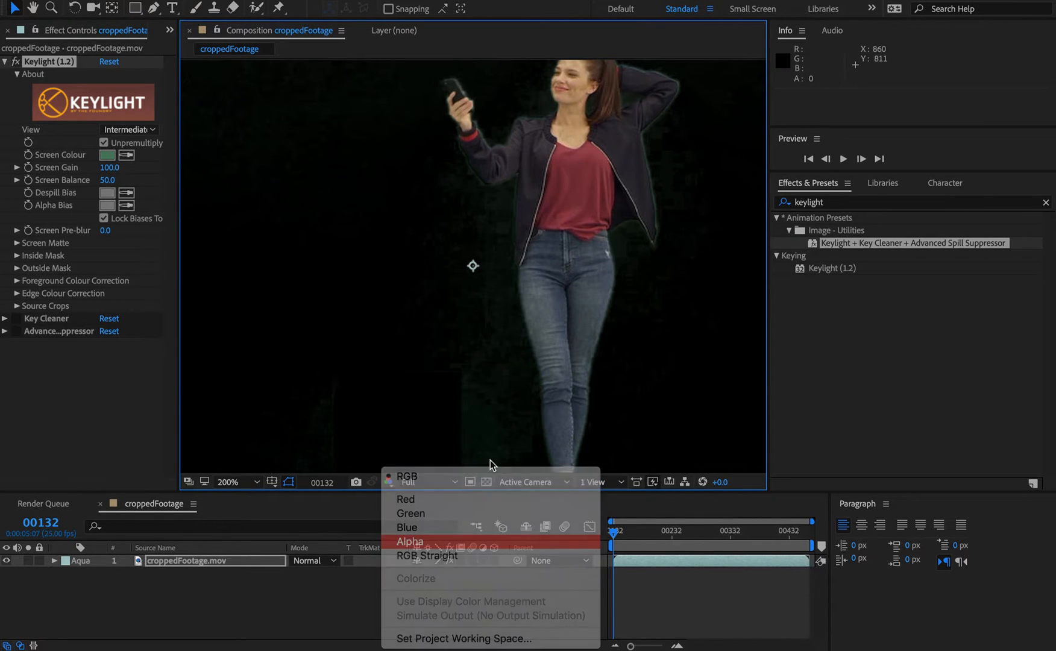
pyautogui.click(387, 485)
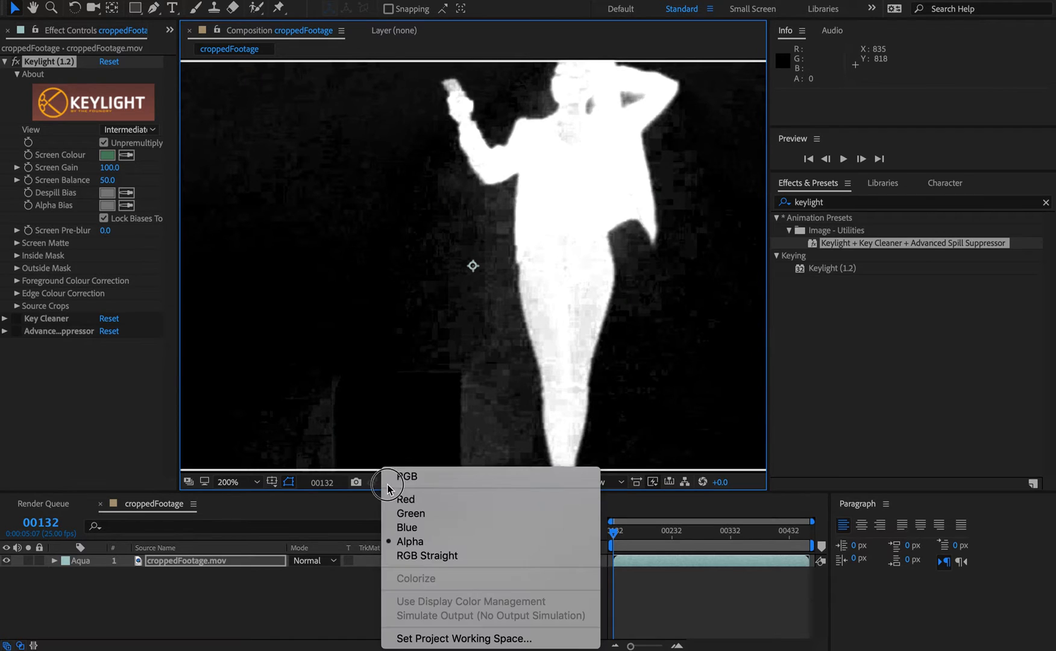
pyautogui.click(391, 477)
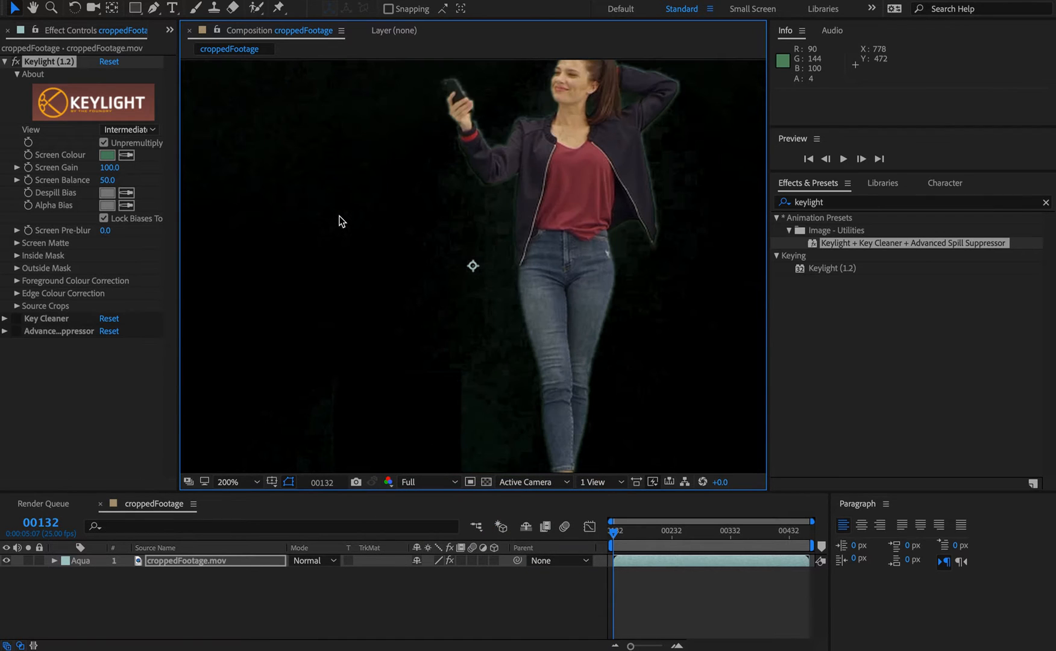
# Step: Set Keylight's View to Combined Matte
pyautogui.click(127, 128)
pyautogui.click(178, 244)
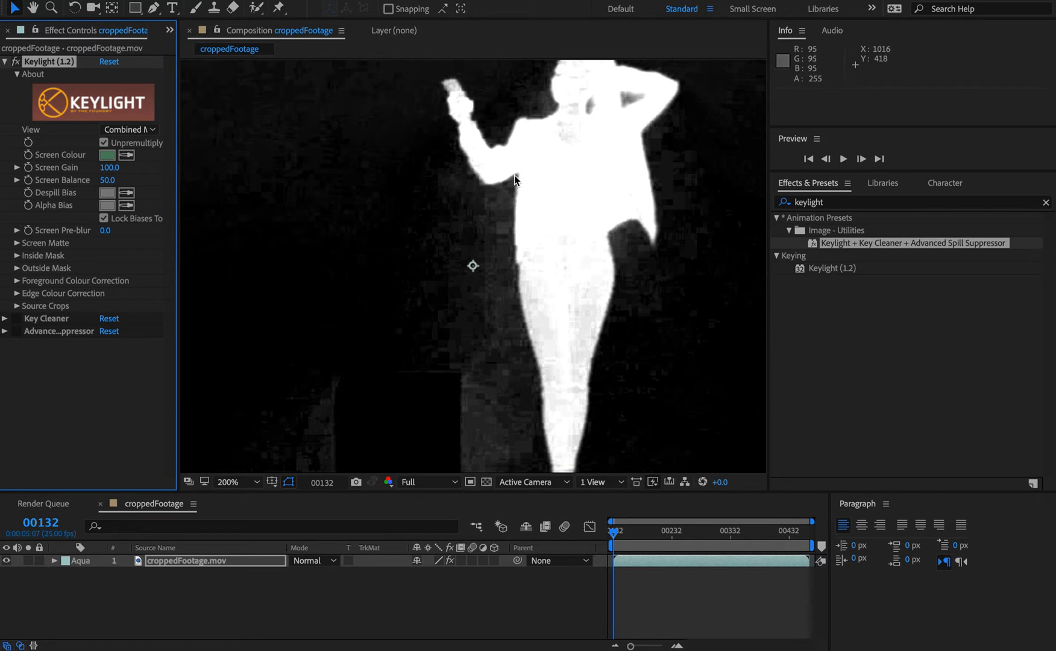
pyautogui.click(127, 129)
pyautogui.click(157, 291)
pyautogui.click(129, 131)
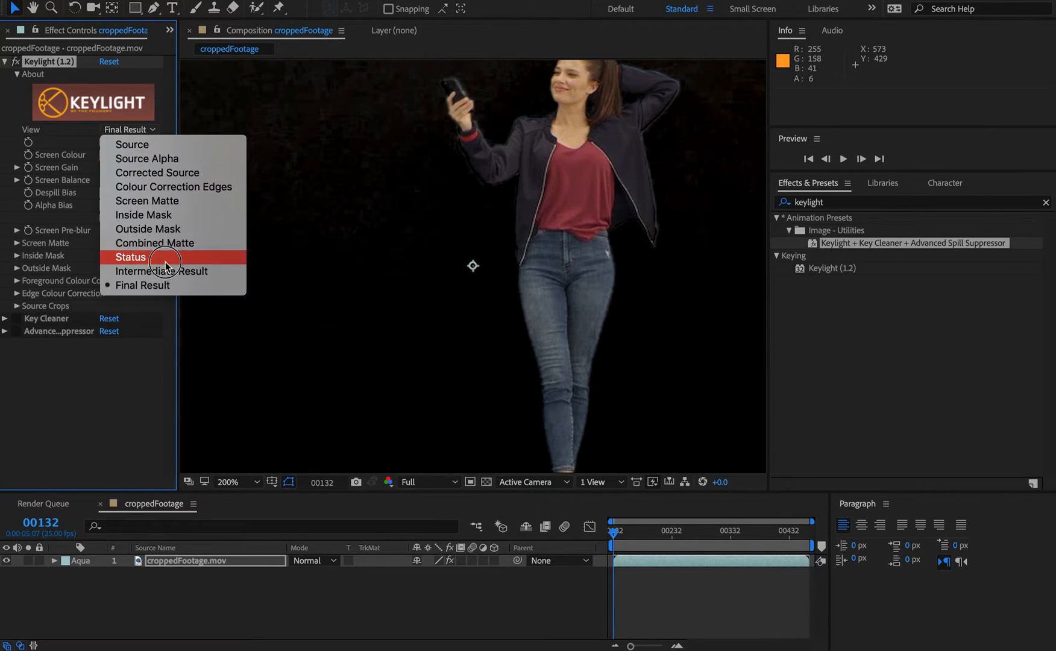
pyautogui.click(207, 241)
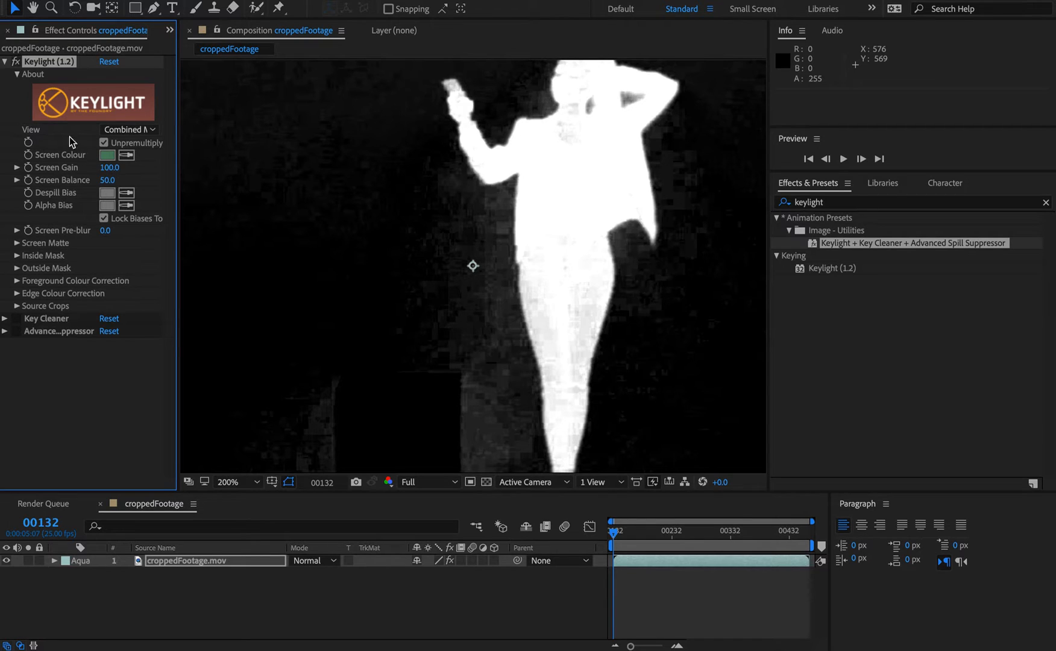
# Step: Raise Keylight's Screen Gain to 109.0
pyautogui.click(16, 74)
pyautogui.click(17, 74)
pyautogui.moveTo(109, 168); pyautogui.dragTo(119, 172)
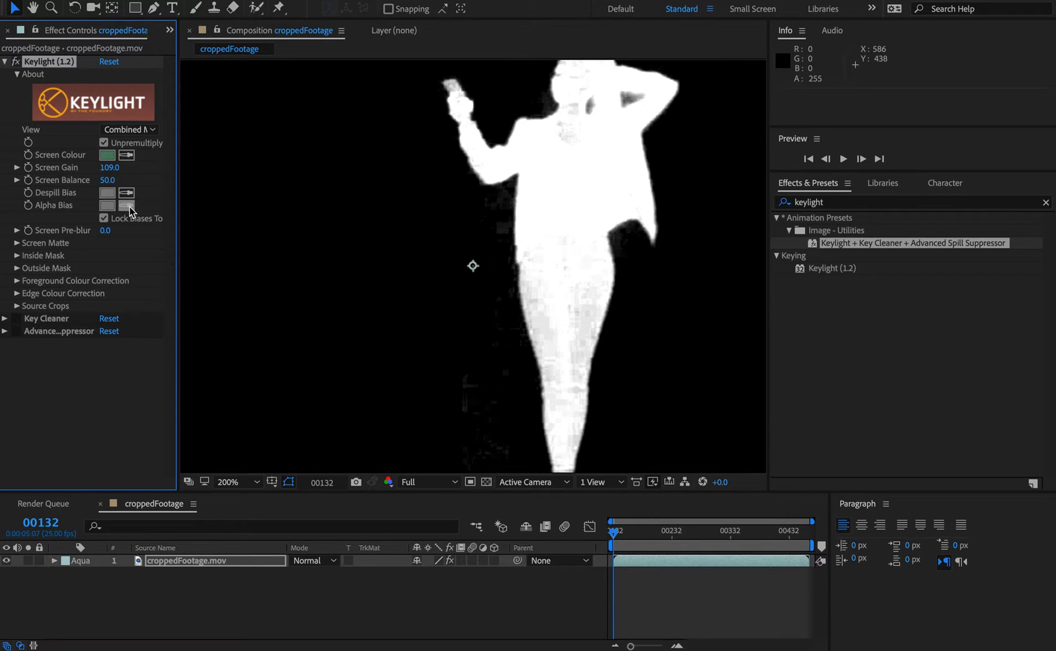
# Step: Set the Despill Bias colour to white, FFFFFF
pyautogui.click(108, 192)
pyautogui.moveTo(114, 265); pyautogui.dragTo(28, 241)
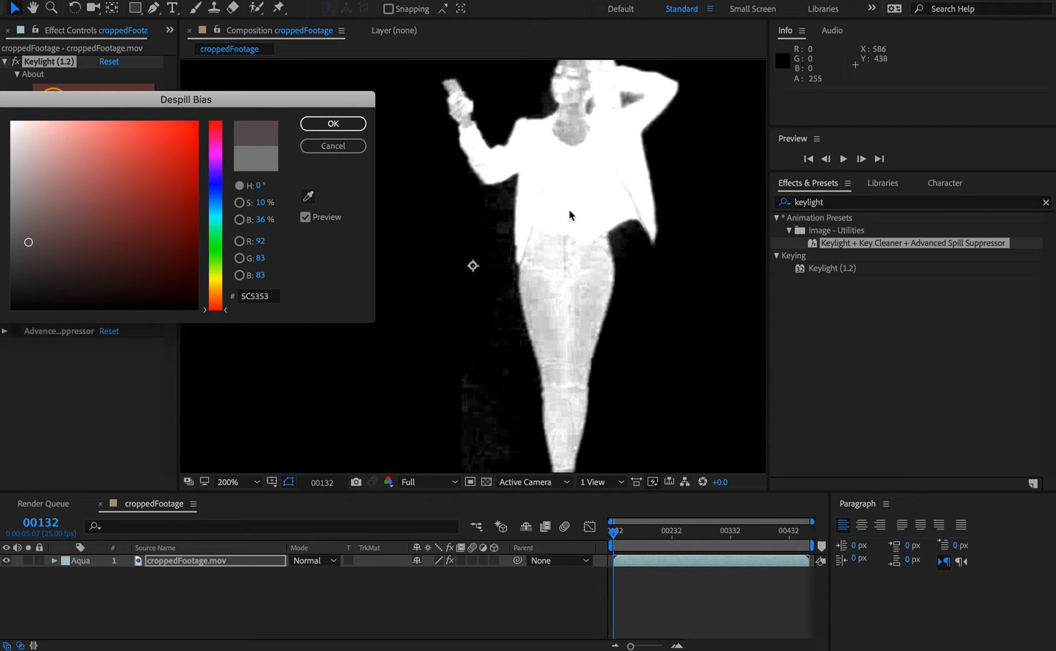
pyautogui.moveTo(30, 235); pyautogui.dragTo(12, 123)
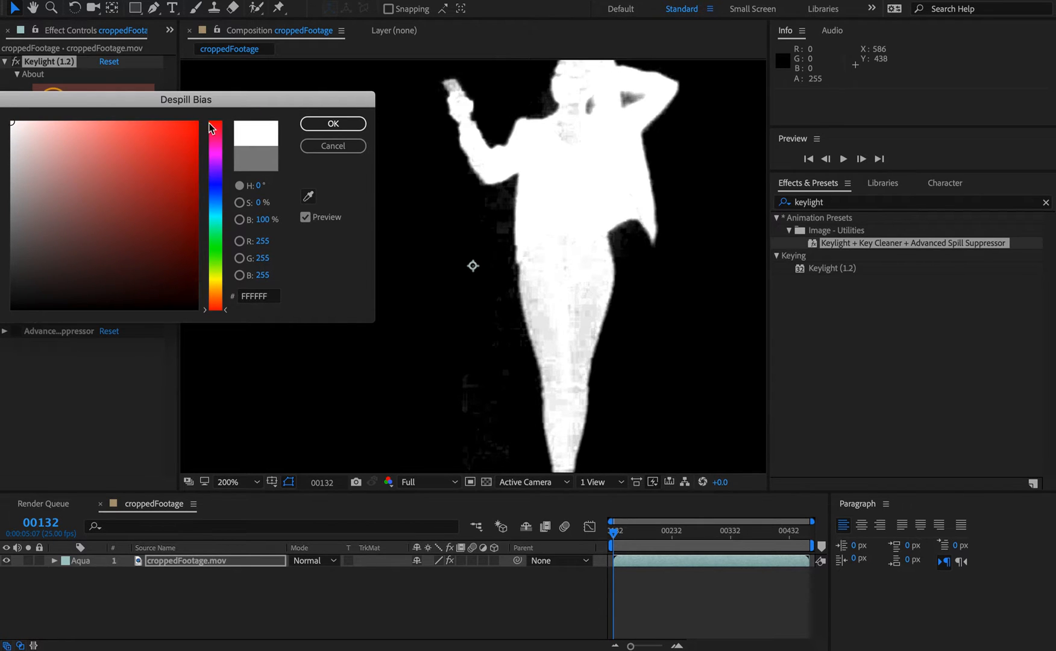
pyautogui.click(347, 124)
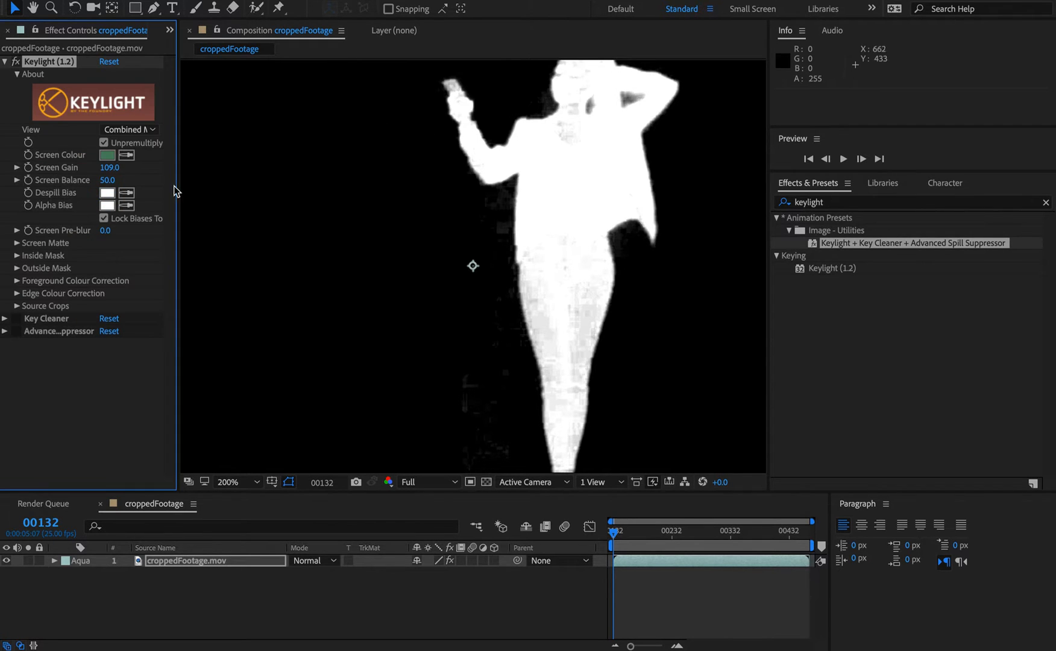
# Step: Compare the Final Result and Intermediate Result views of the key
pyautogui.click(104, 219)
pyautogui.click(105, 219)
pyautogui.click(145, 129)
pyautogui.click(142, 285)
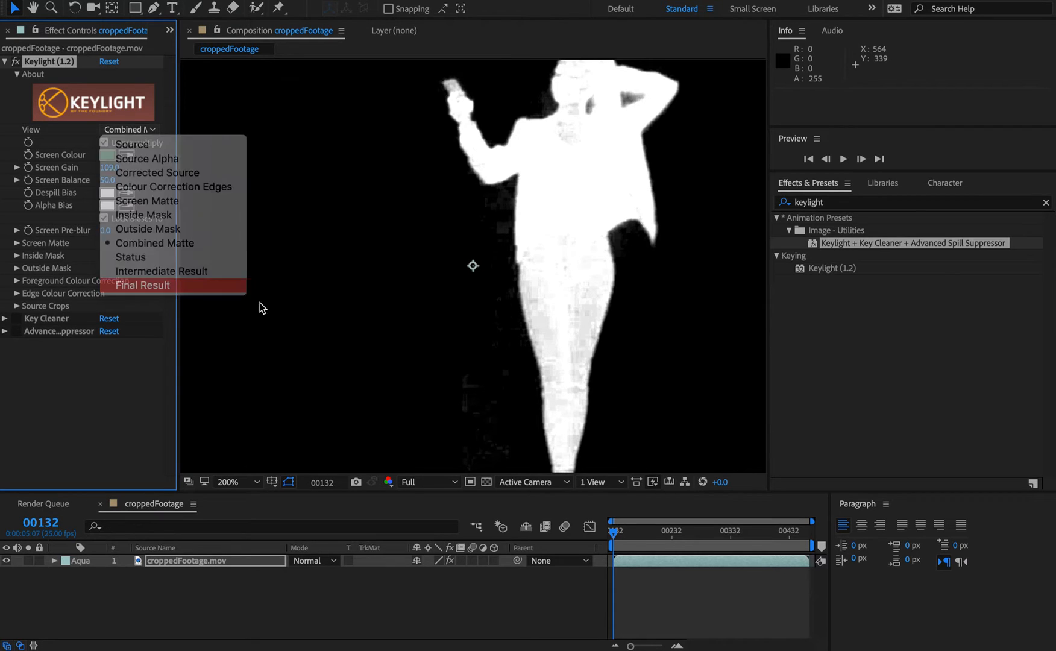
pyautogui.click(128, 129)
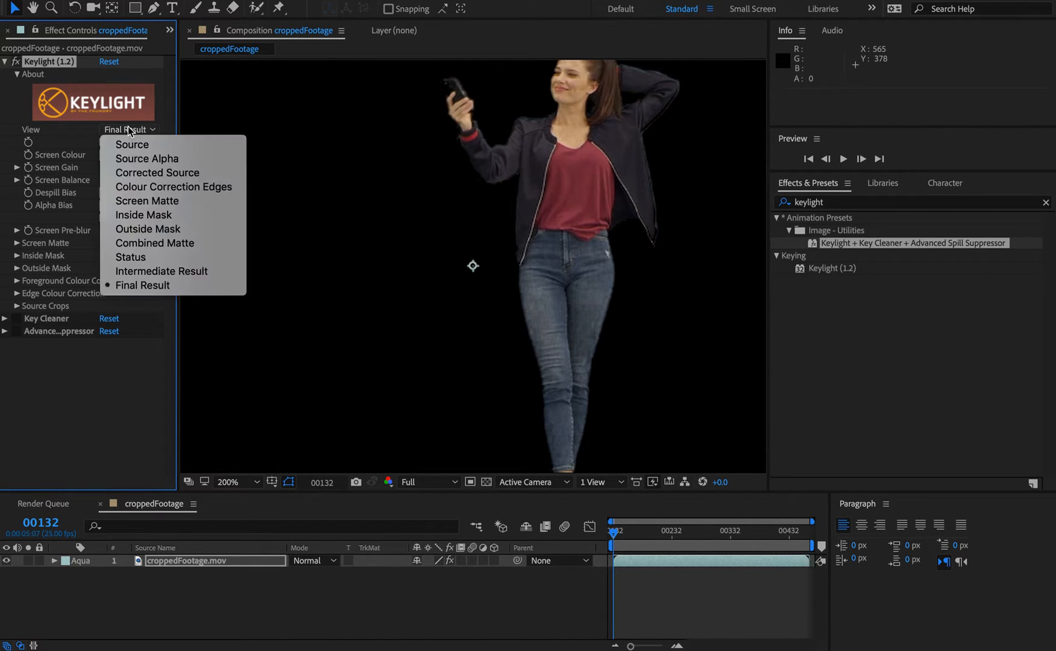
pyautogui.click(161, 272)
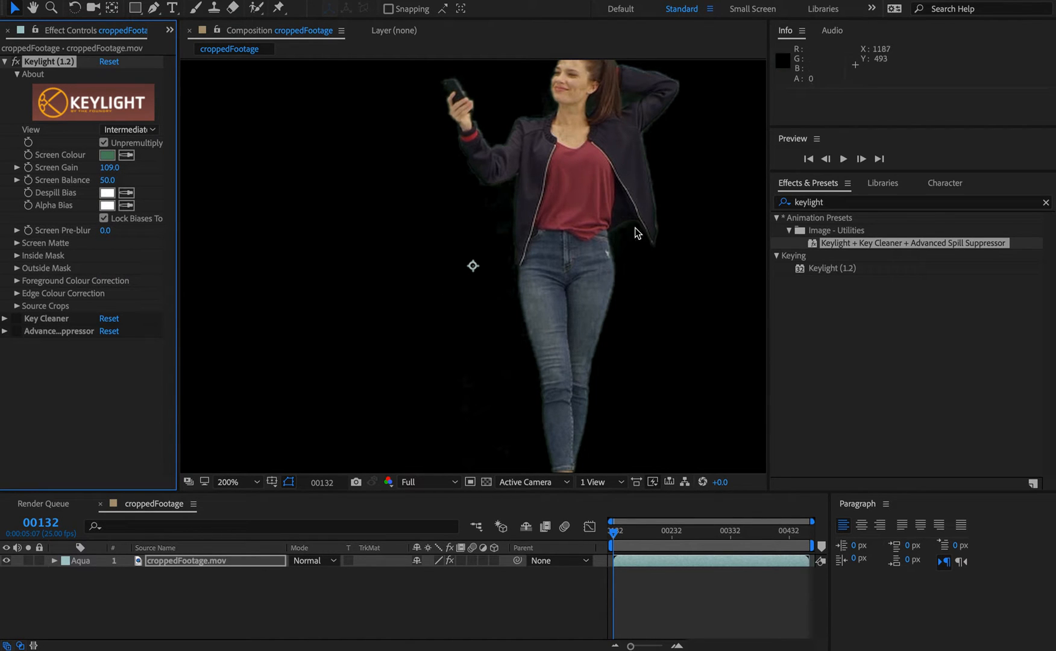
# Step: Switch Keylight's View to Status and raise Screen Gain to 117.0
pyautogui.click(142, 129)
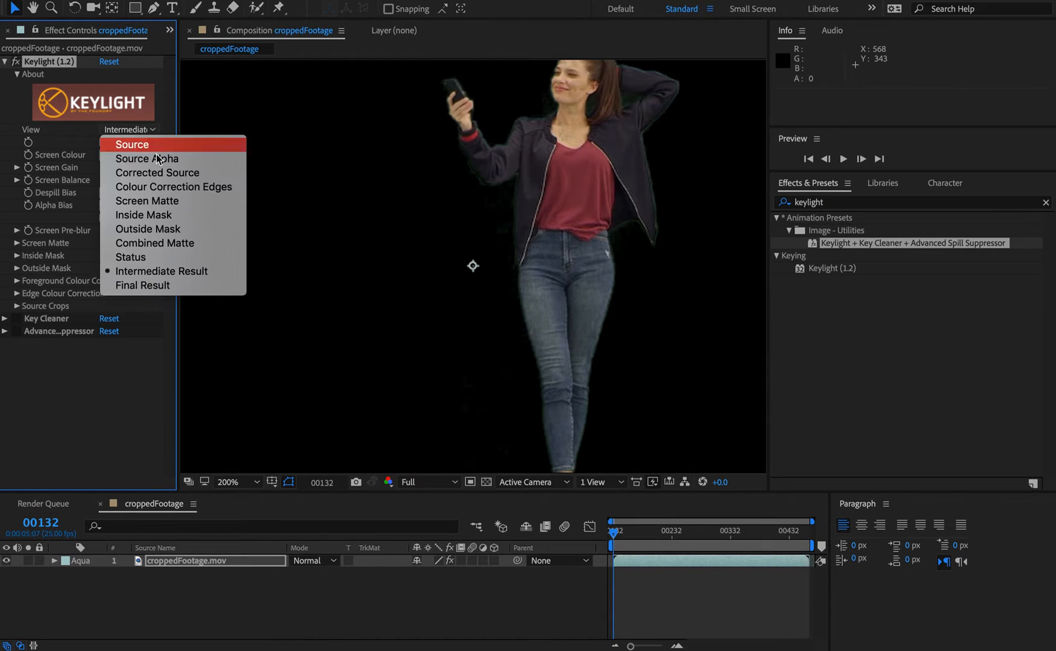
pyautogui.click(161, 258)
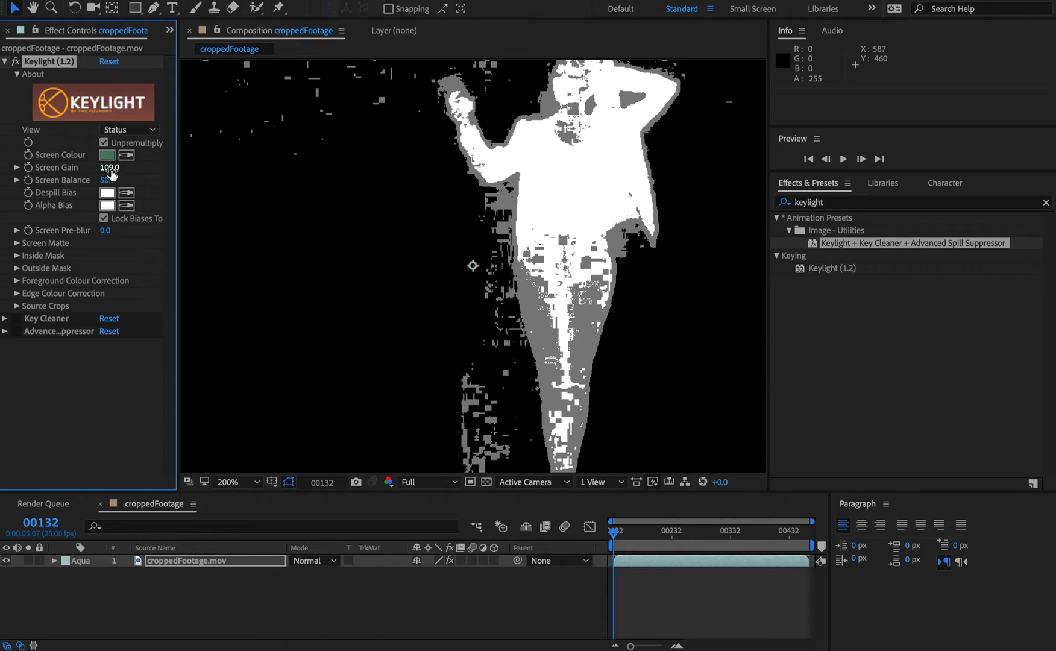
pyautogui.moveTo(112, 173); pyautogui.dragTo(125, 171)
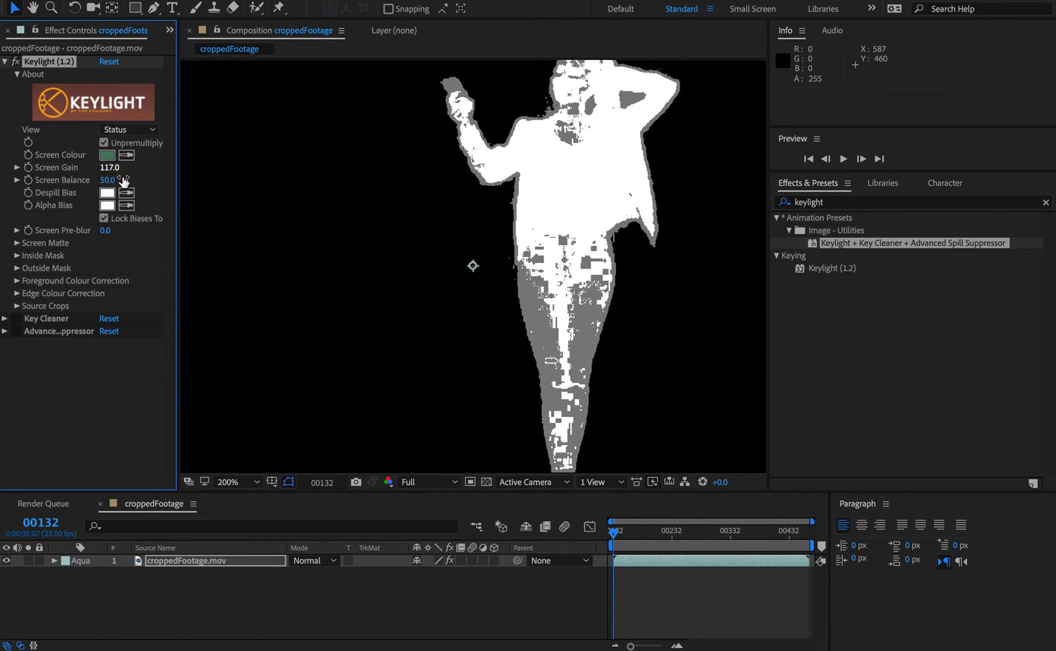
# Step: Set the View back to Combined Matte and expand the Screen Matte settings
pyautogui.click(135, 130)
pyautogui.click(150, 242)
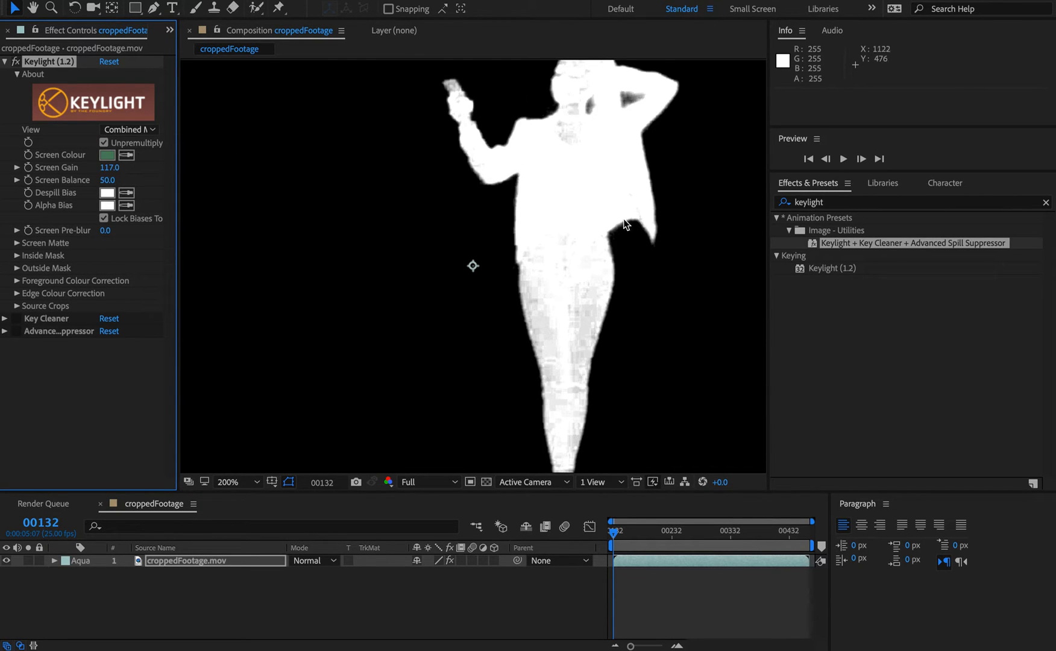
pyautogui.moveTo(552, 402); pyautogui.dragTo(424, 223)
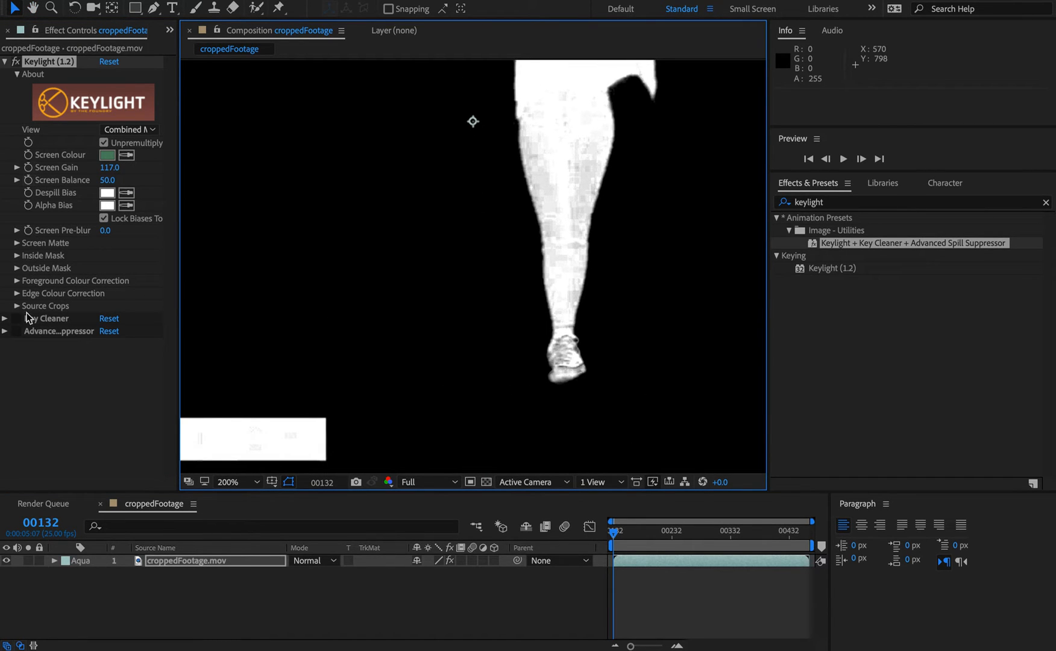
pyautogui.click(16, 244)
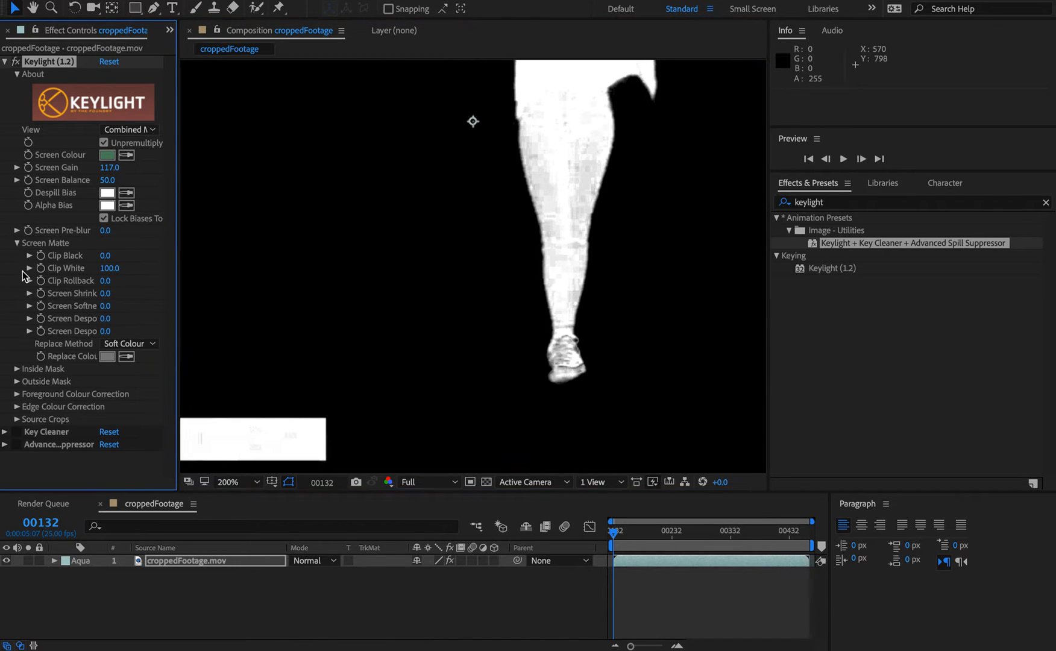
pyautogui.press('h')
pyautogui.moveTo(584, 211); pyautogui.dragTo(563, 396)
pyautogui.press('v')
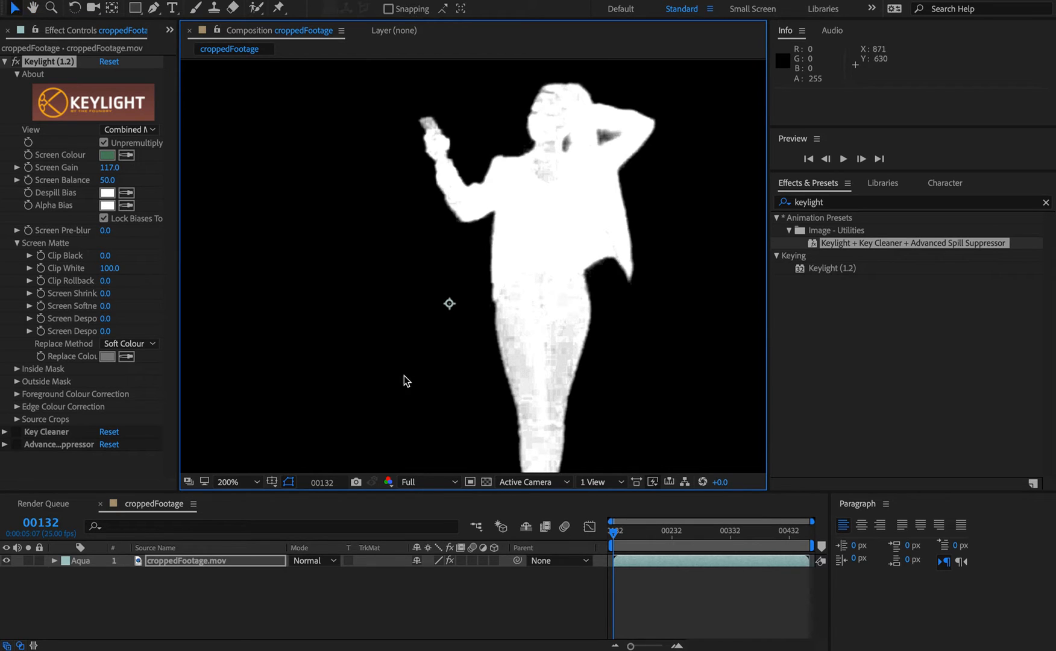
pyautogui.click(105, 257)
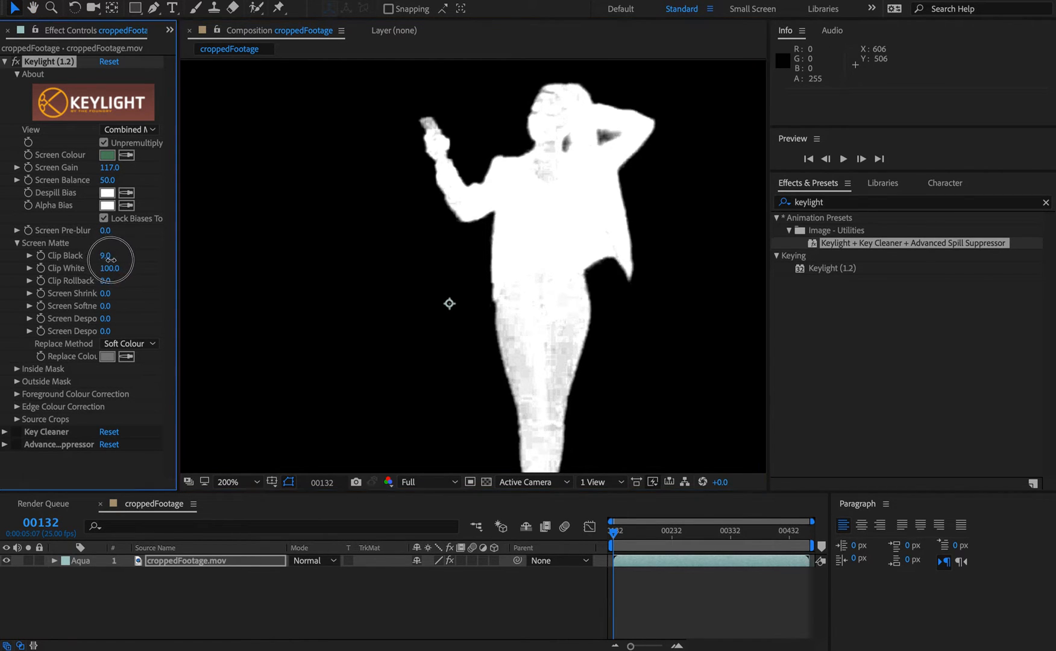
pyautogui.moveTo(111, 259); pyautogui.dragTo(102, 281)
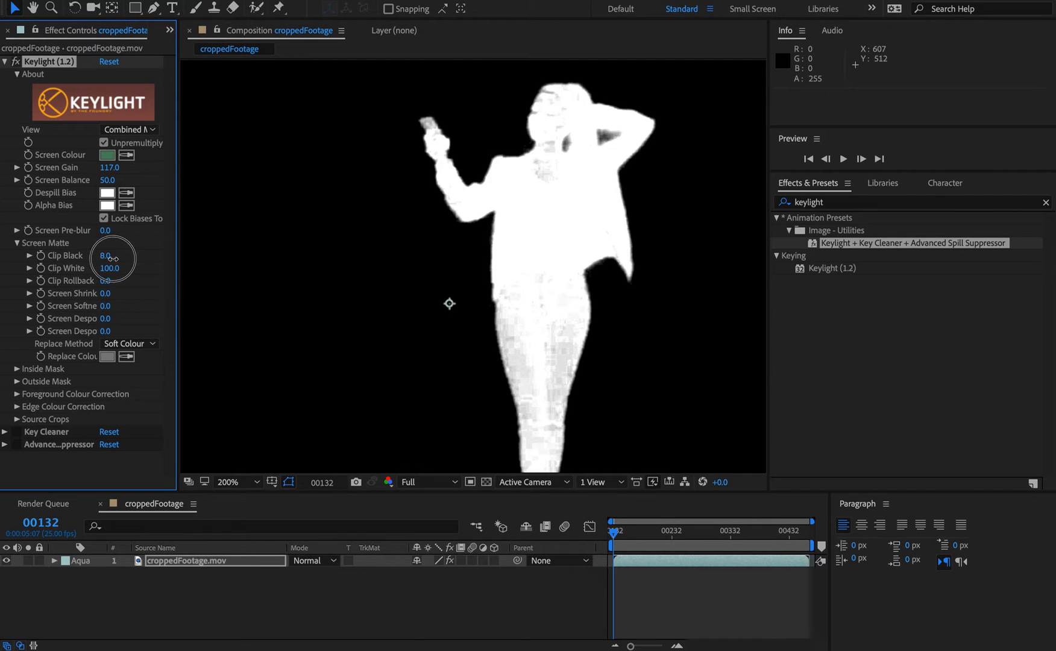
pyautogui.moveTo(113, 258); pyautogui.dragTo(52, 269)
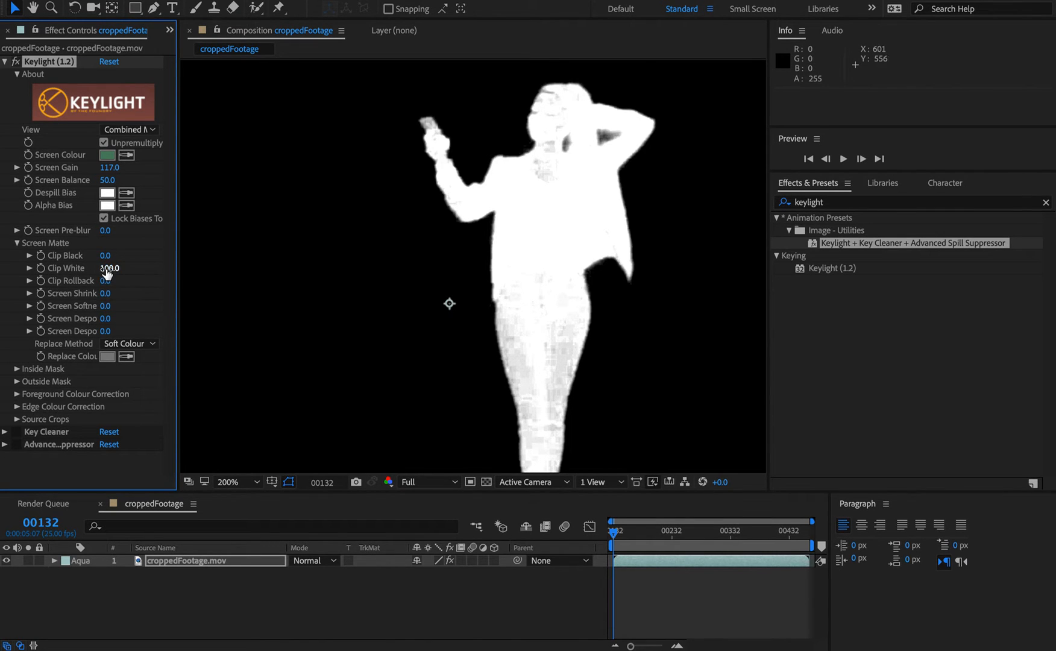
# Step: Lower the Screen Matte's Clip White to 78.0
pyautogui.moveTo(109, 269); pyautogui.dragTo(96, 269)
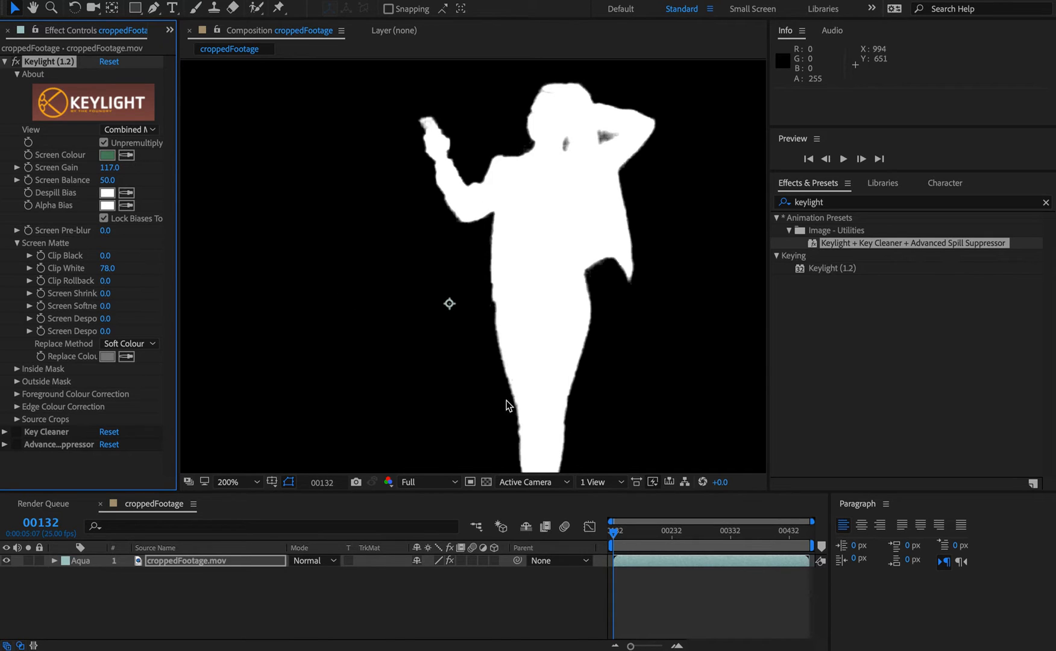
pyautogui.press('h')
pyautogui.moveTo(570, 419); pyautogui.dragTo(592, 196)
pyautogui.press('v')
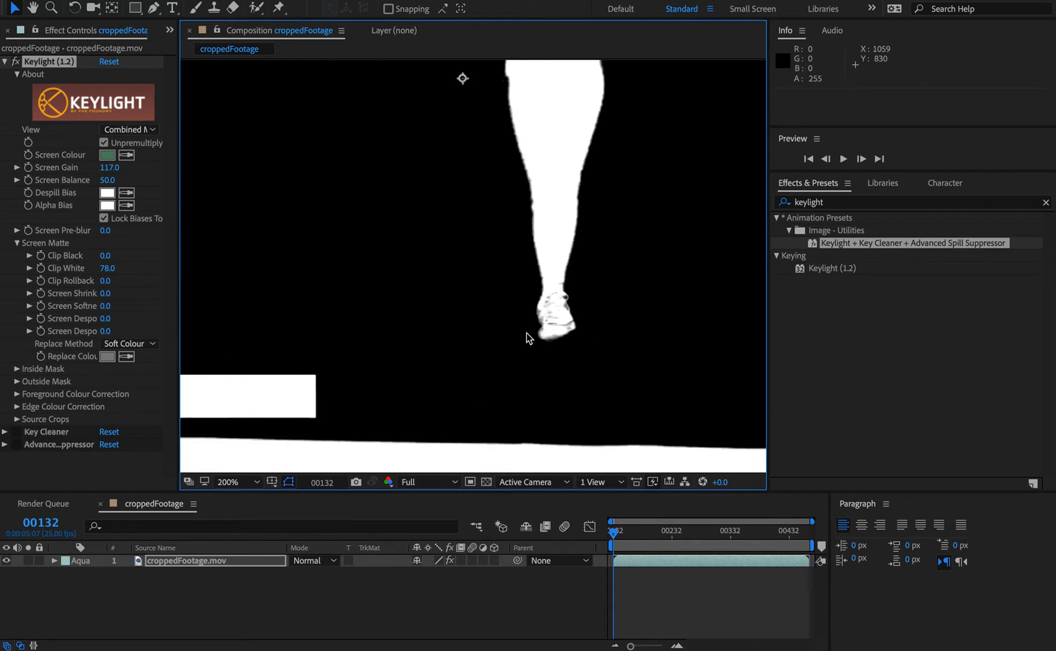
# Step: Set Screen Shrink/Grow to 0.5
pyautogui.moveTo(513, 123); pyautogui.dragTo(448, 198)
pyautogui.press('space')
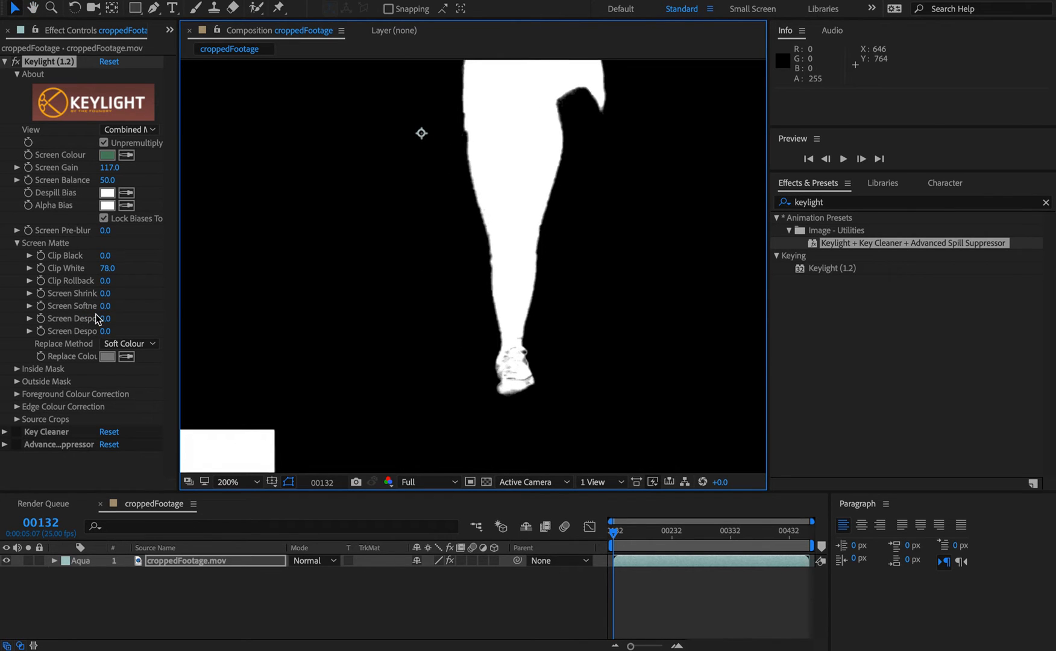
pyautogui.moveTo(106, 297)
pyautogui.mouseDown()
pyautogui.moveTo(130, 296)
pyautogui.moveTo(112, 299)
pyautogui.mouseUp()
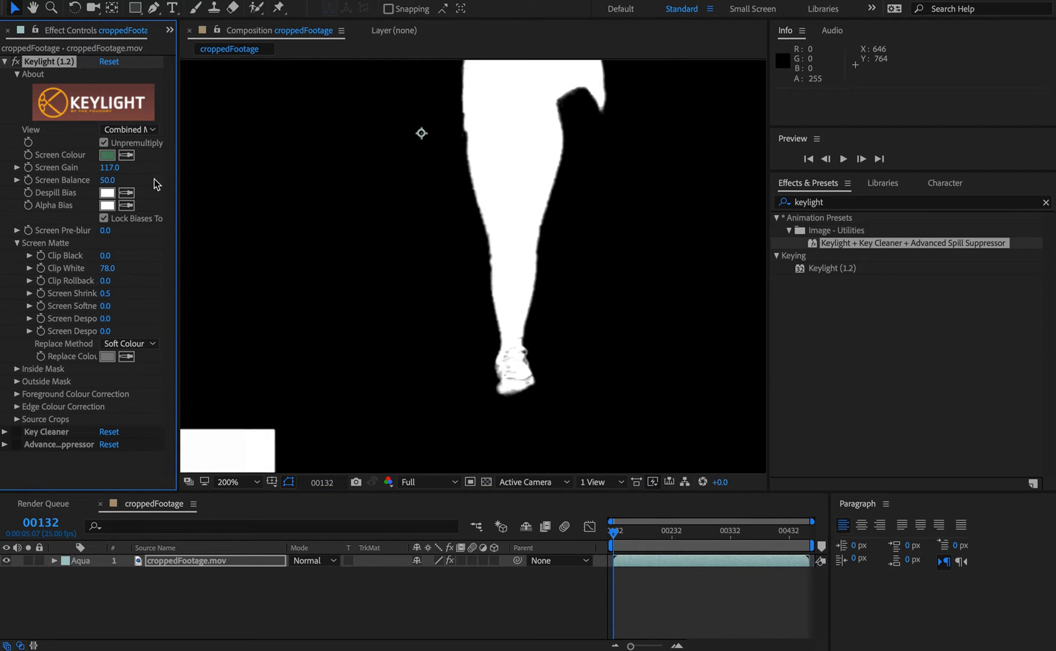
# Step: Examine the key in the Status and Intermediate Result views across the figure
pyautogui.click(130, 131)
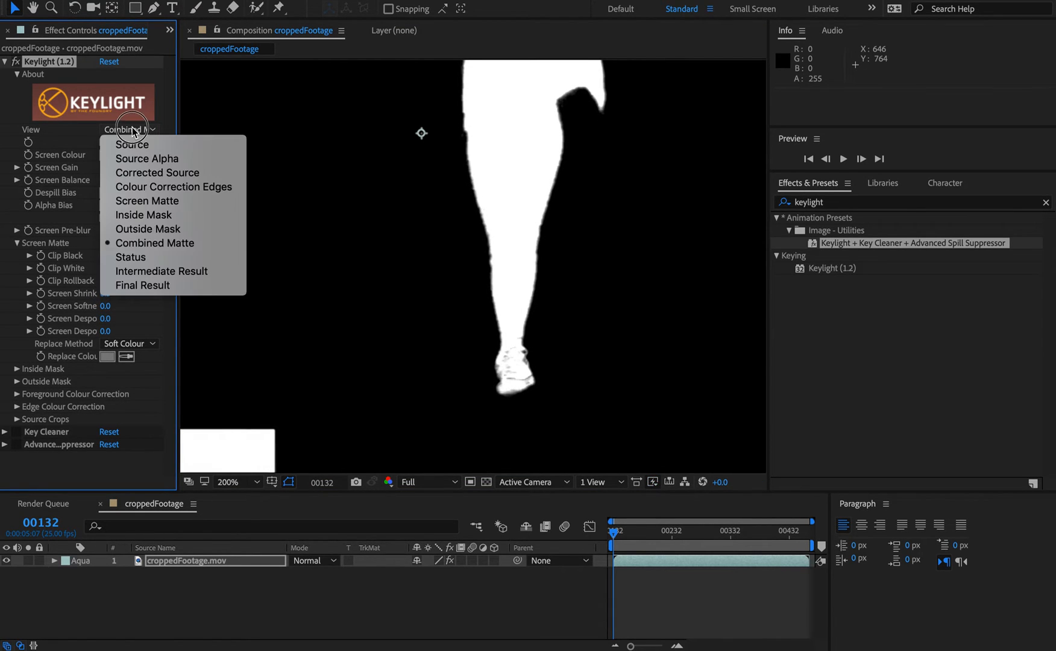
pyautogui.click(129, 256)
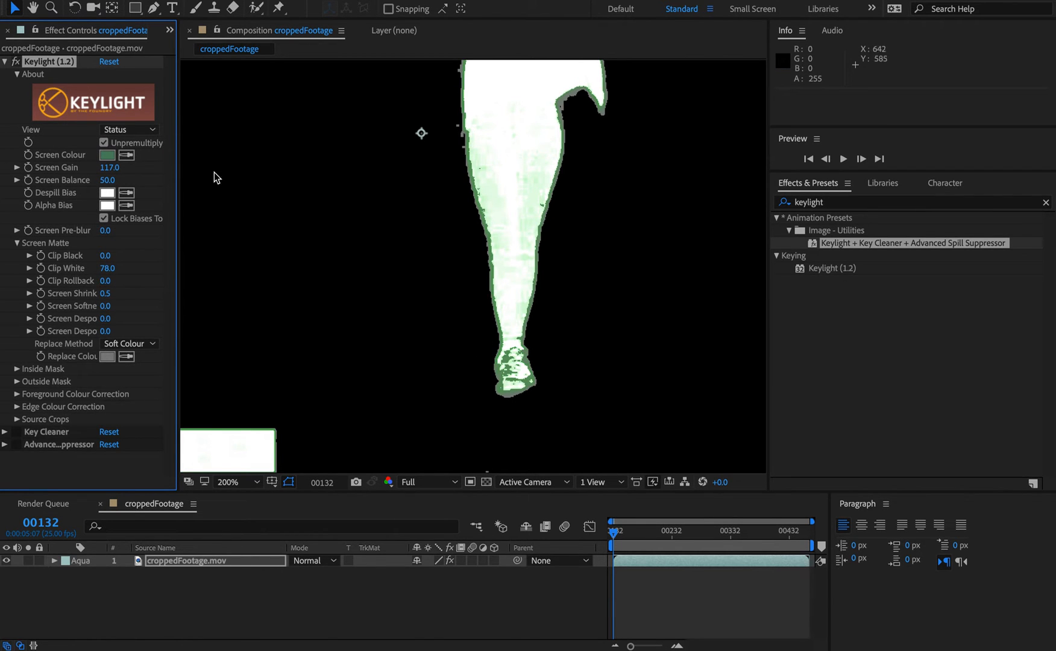
pyautogui.press('space')
pyautogui.moveTo(590, 162); pyautogui.dragTo(584, 233)
pyautogui.moveTo(392, 207); pyautogui.dragTo(390, 202)
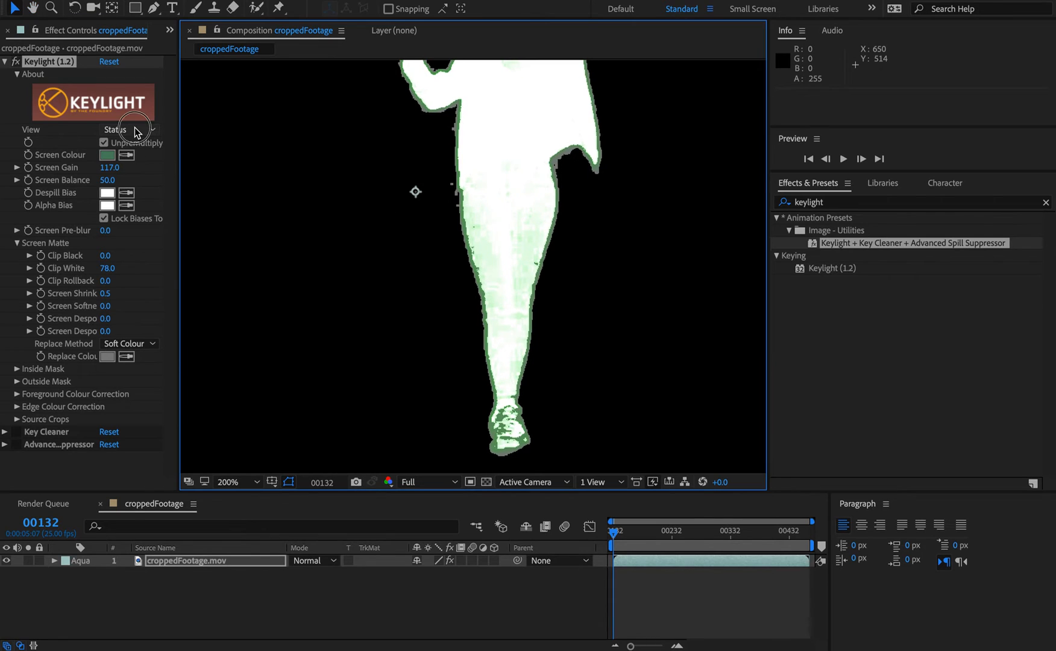
pyautogui.click(135, 129)
pyautogui.click(144, 272)
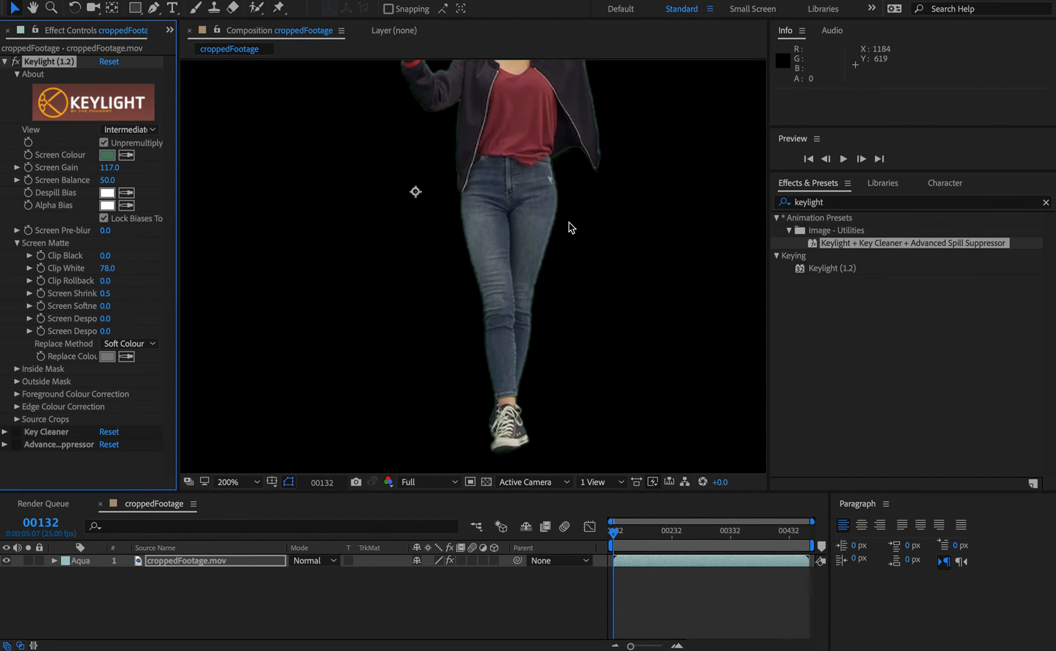
pyautogui.press('space')
pyautogui.moveTo(499, 175); pyautogui.dragTo(478, 341)
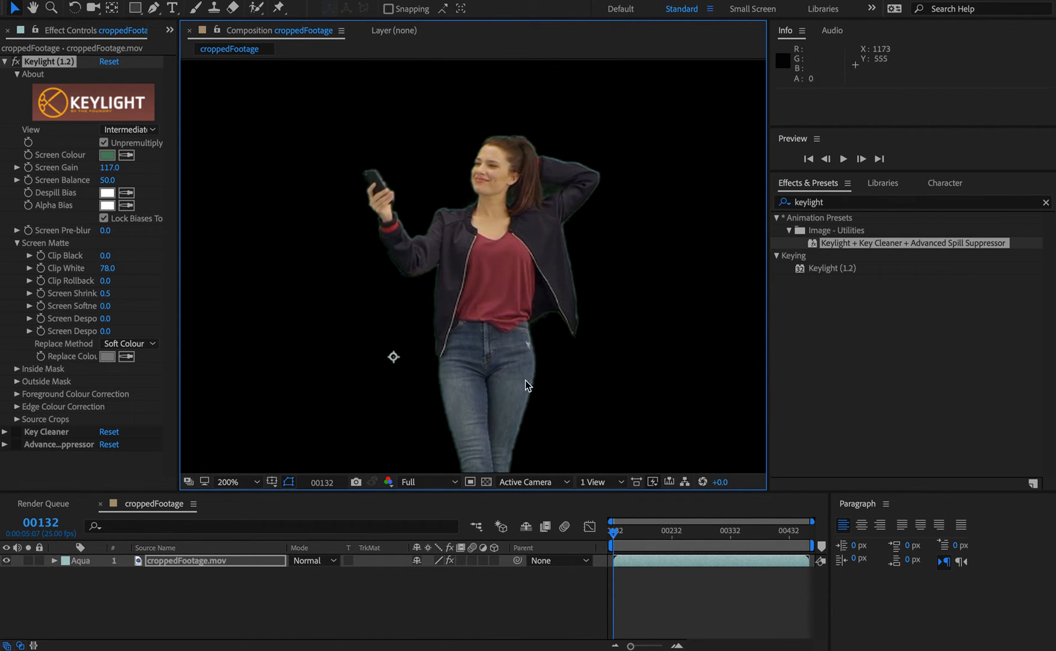
pyautogui.press('space')
pyautogui.moveTo(457, 411); pyautogui.dragTo(465, 242)
# Step: Inspect the Final Result view and its alpha channel, then return to the RGB channel
pyautogui.click(130, 129)
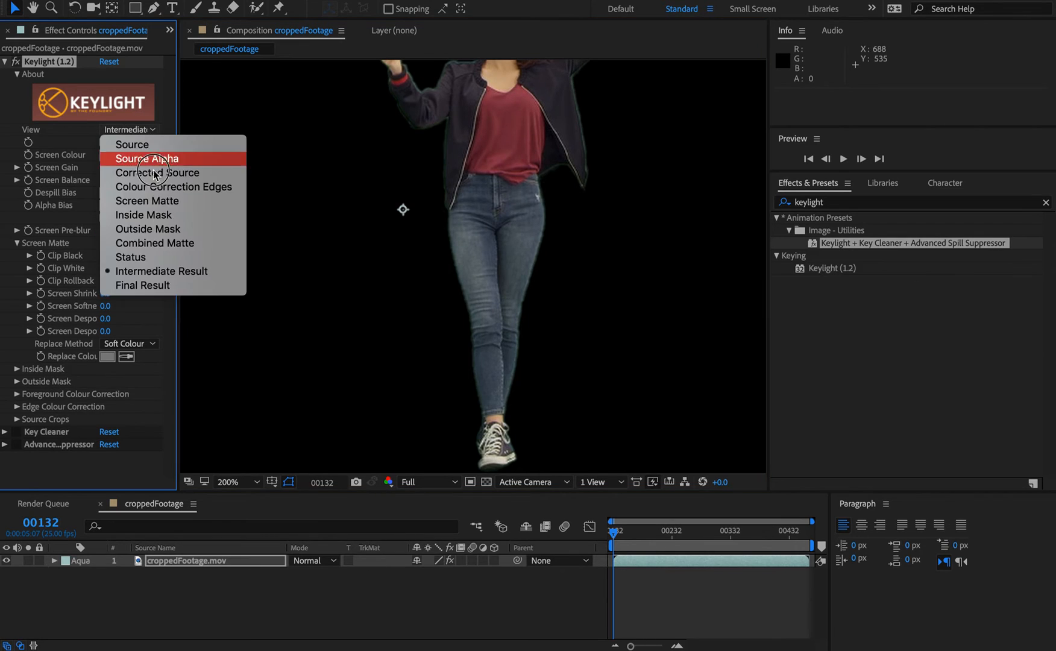
pyautogui.click(138, 285)
pyautogui.moveTo(472, 185); pyautogui.dragTo(472, 247)
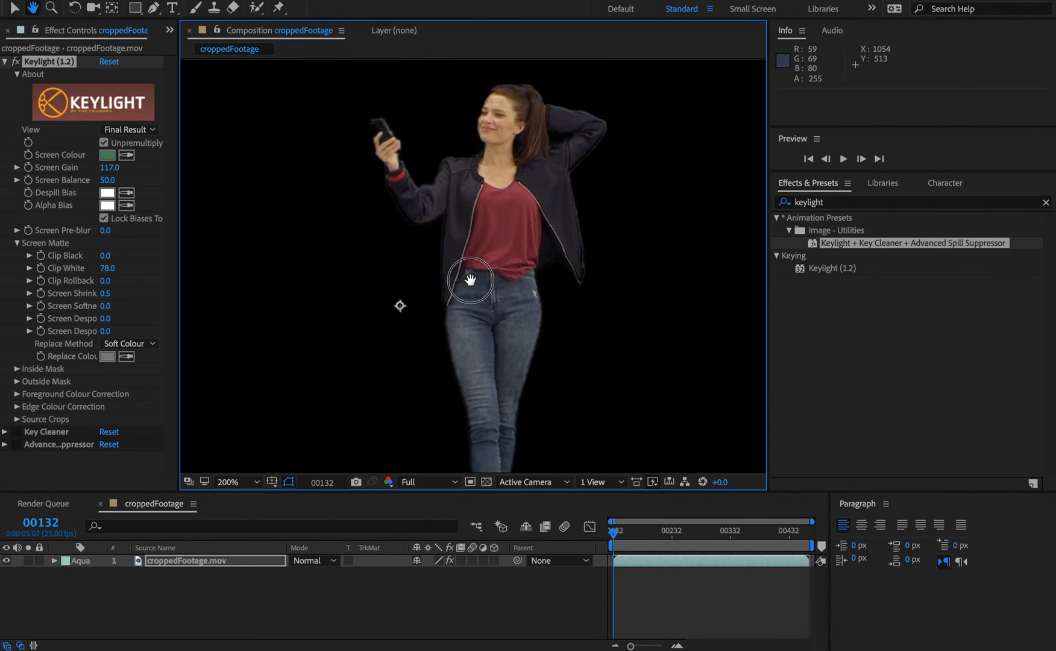
pyautogui.click(388, 481)
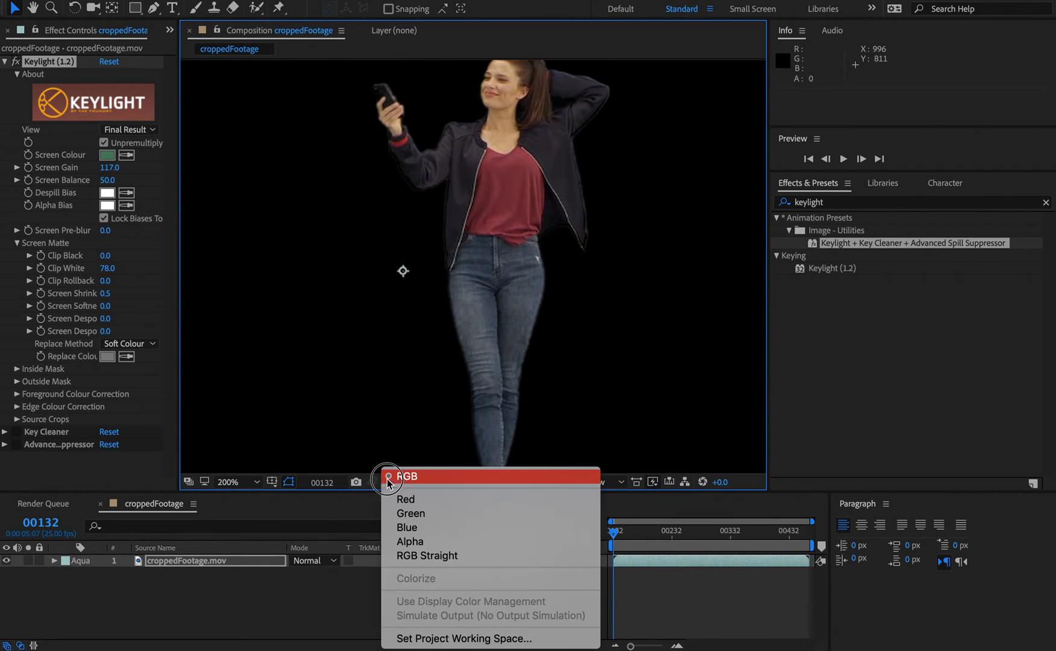
pyautogui.click(410, 542)
pyautogui.press('space')
pyautogui.moveTo(503, 390); pyautogui.dragTo(509, 225)
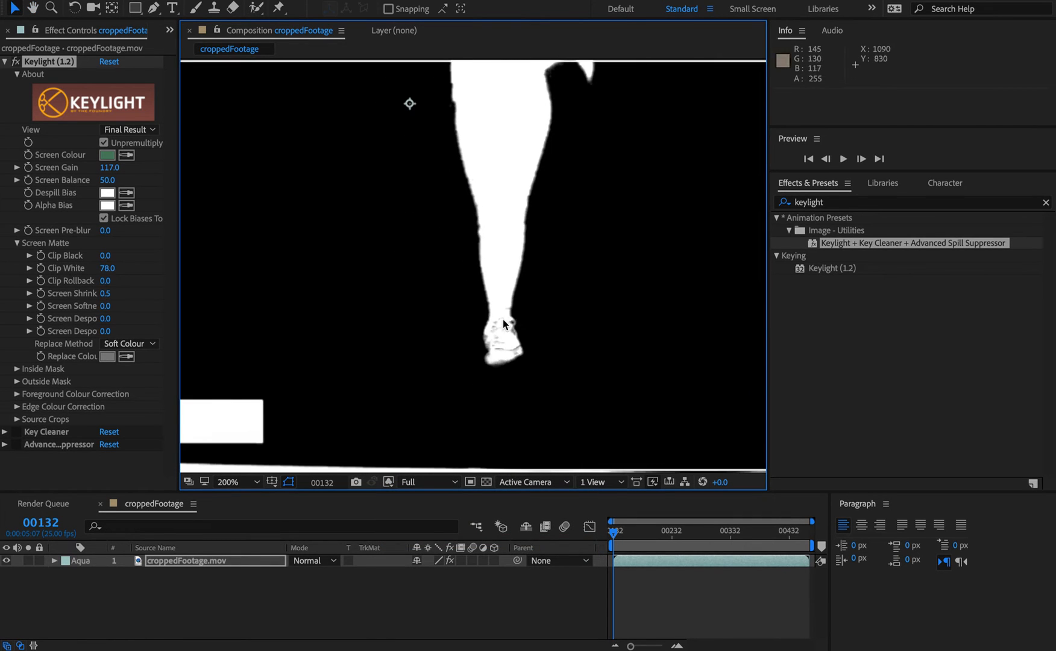
pyautogui.moveTo(613, 534)
pyautogui.mouseDown()
pyautogui.moveTo(623, 536)
pyautogui.moveTo(609, 535)
pyautogui.mouseUp()
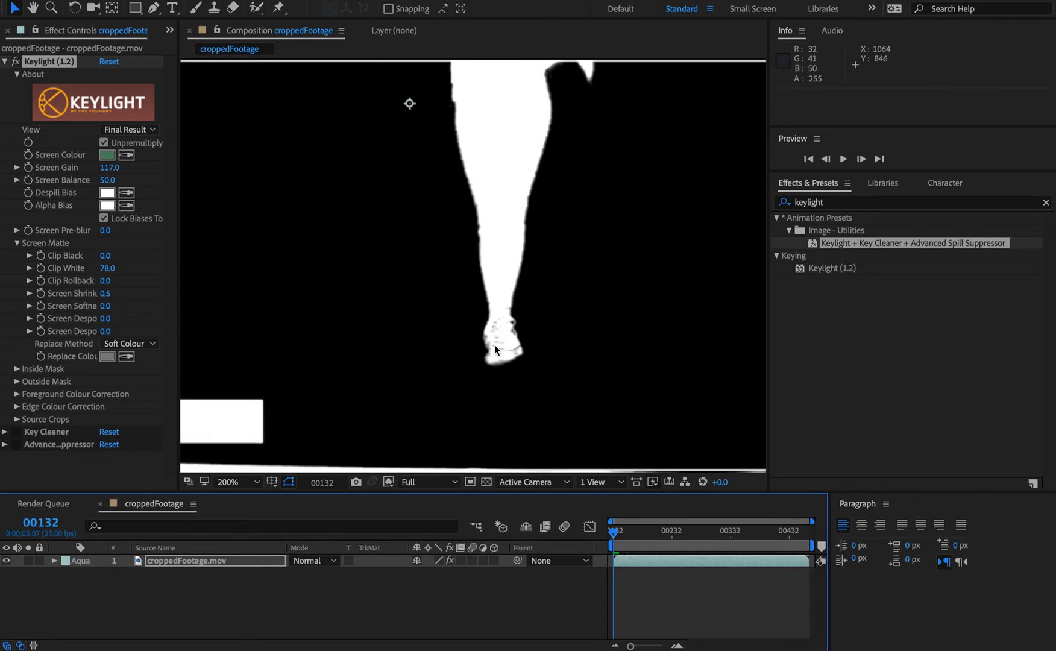
pyautogui.moveTo(446, 267); pyautogui.dragTo(459, 487)
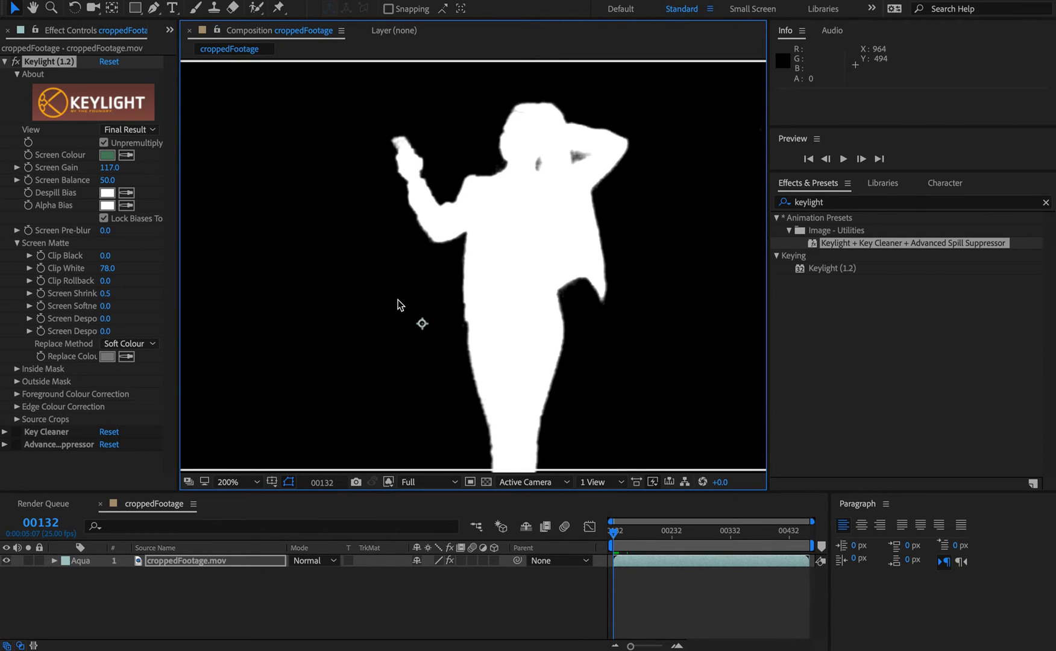
pyautogui.click(388, 482)
pyautogui.click(392, 474)
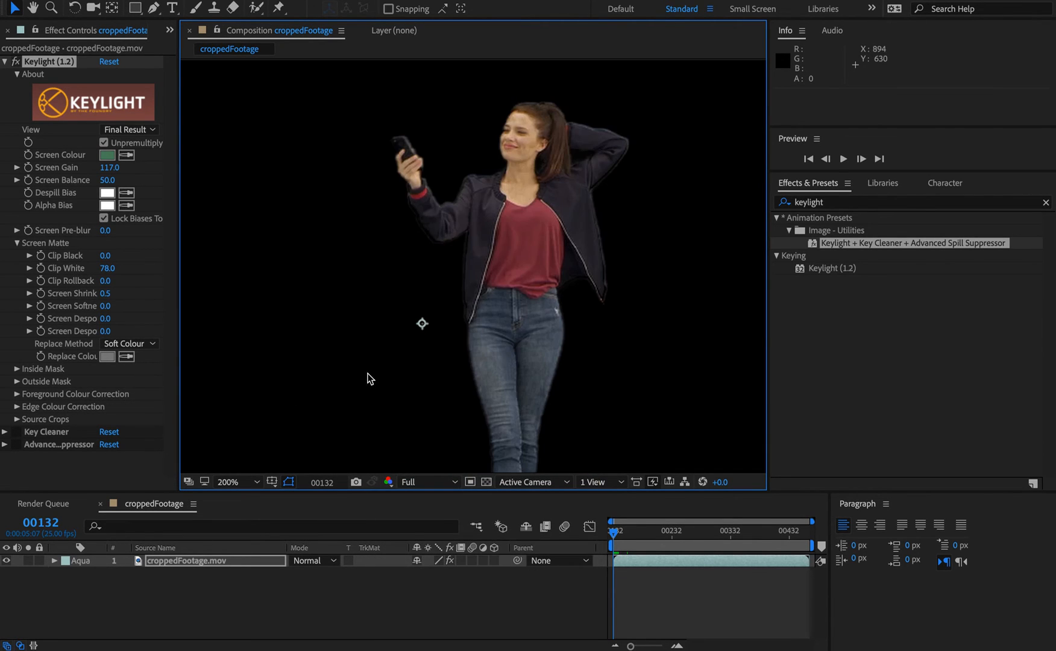
# Step: Set the View back to Combined Matte and set Screen Despot Black to 1.6
pyautogui.click(138, 132)
pyautogui.click(152, 241)
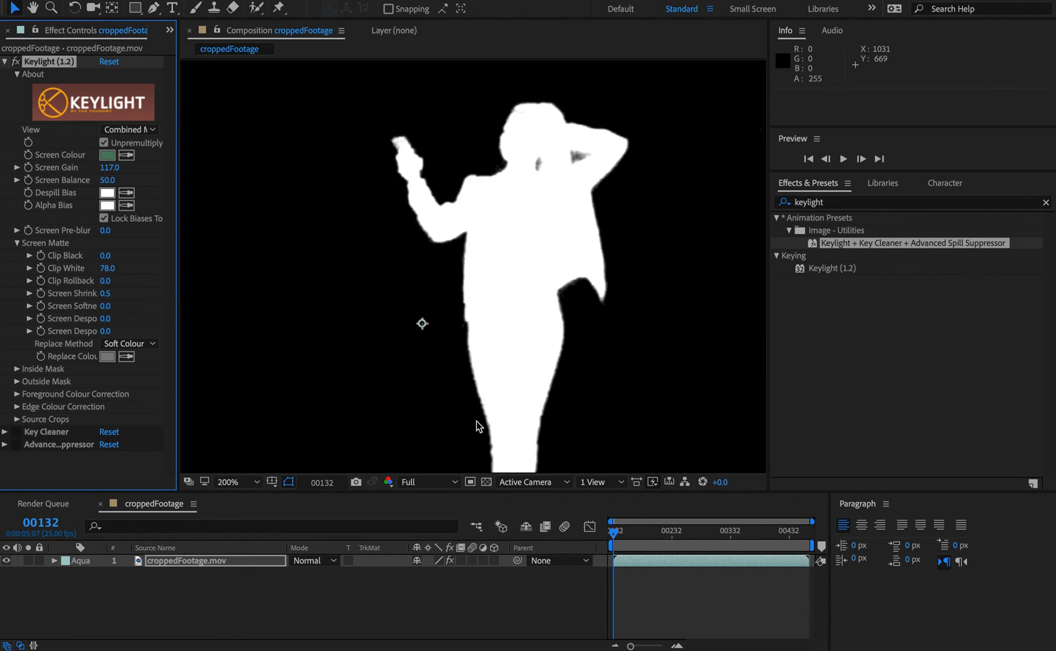
pyautogui.moveTo(476, 425); pyautogui.dragTo(423, 167)
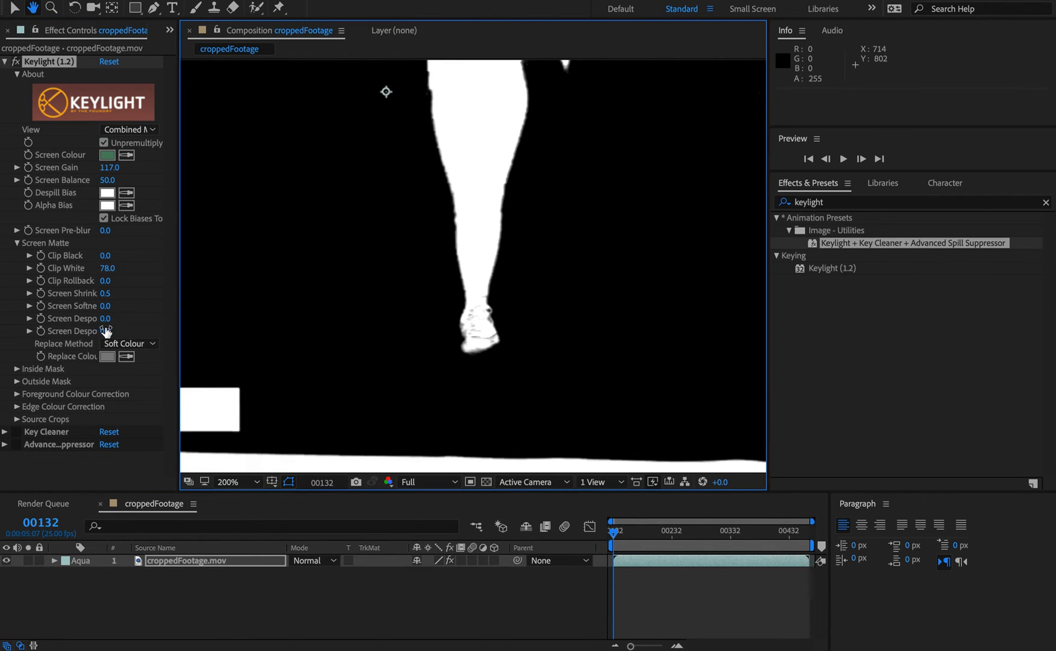
pyautogui.press('v')
pyautogui.moveTo(106, 319); pyautogui.dragTo(115, 319)
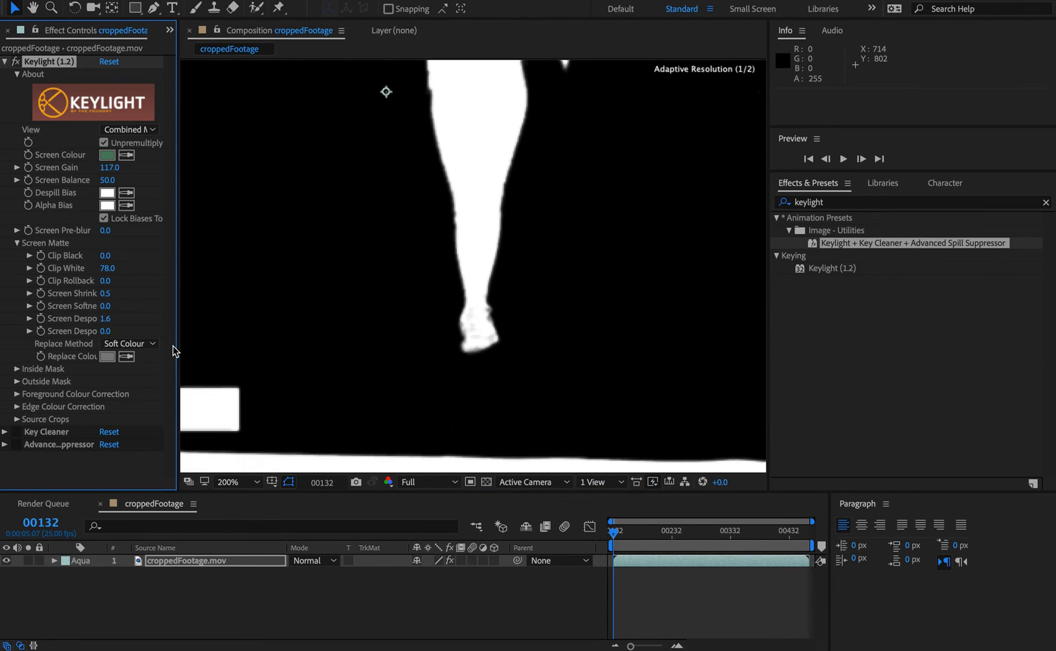
# Step: Widen the Effect Controls panel and set Screen Despot Black to 1.4
pyautogui.moveTo(177, 343); pyautogui.dragTo(305, 364)
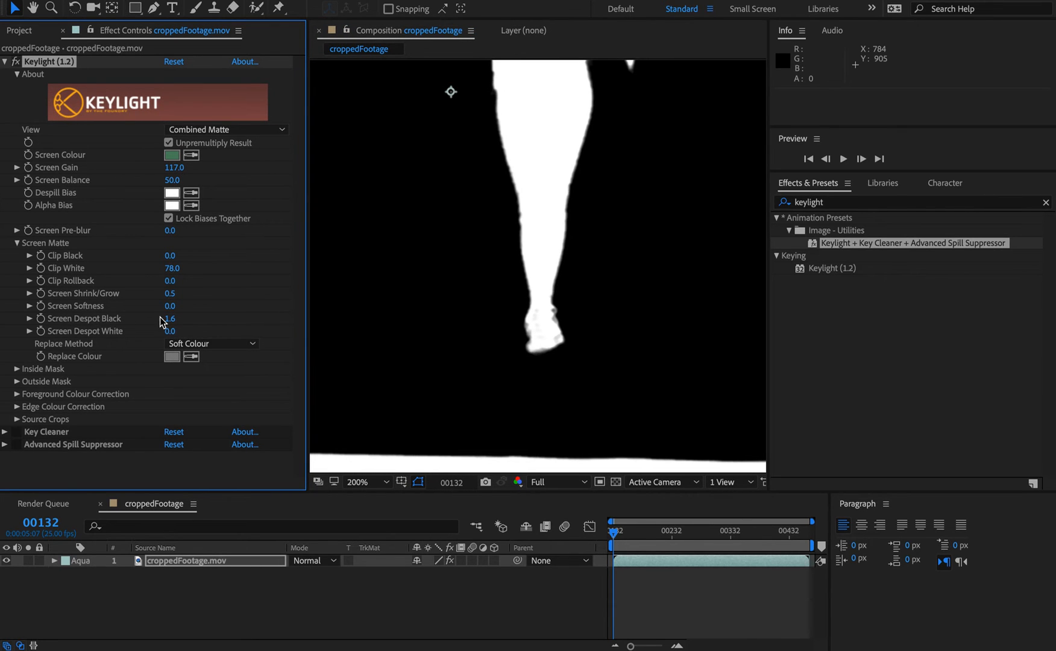
pyautogui.moveTo(172, 323)
pyautogui.mouseDown()
pyautogui.moveTo(163, 322)
pyautogui.moveTo(180, 332)
pyautogui.moveTo(187, 319)
pyautogui.mouseUp()
# Step: Check the key in the Final Result view
pyautogui.press('space')
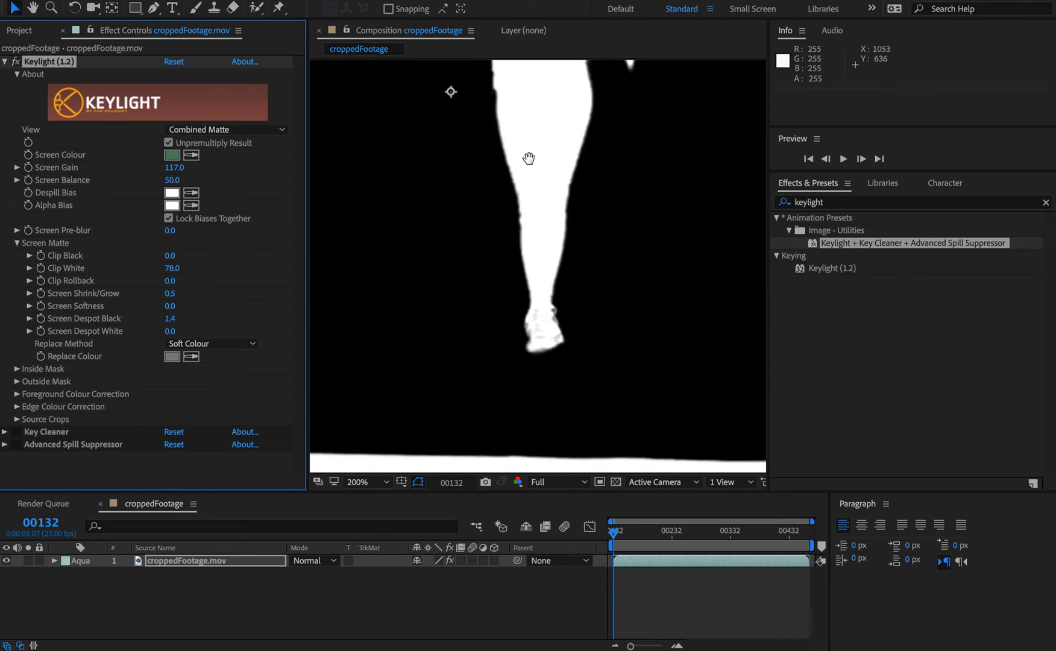
pyautogui.moveTo(530, 153); pyautogui.dragTo(518, 212)
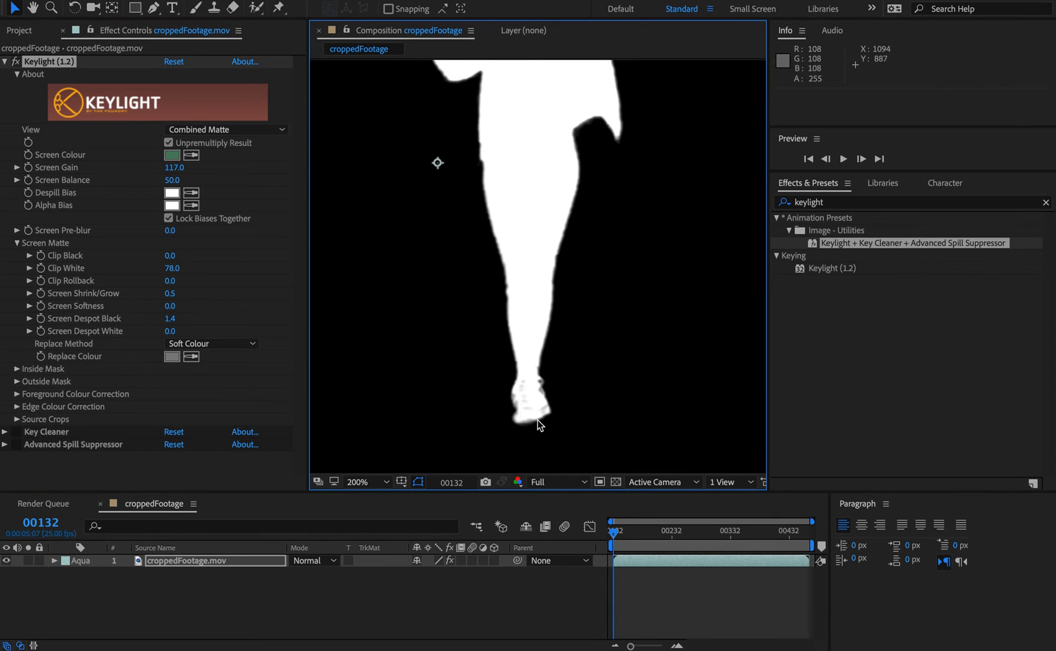
pyautogui.click(519, 482)
pyautogui.click(525, 478)
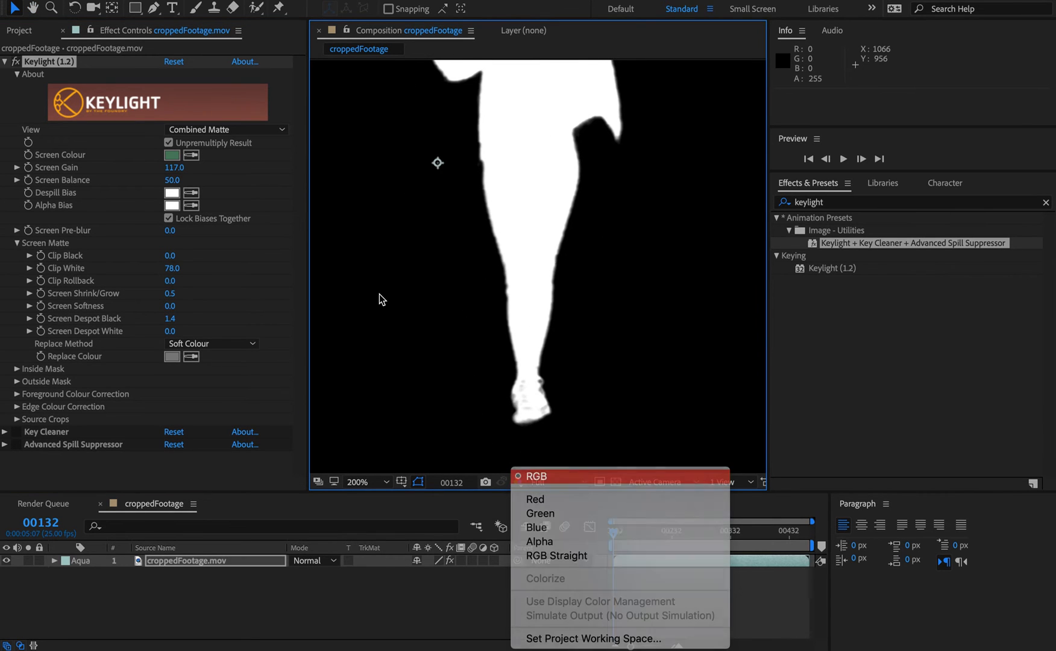
pyautogui.click(224, 129)
pyautogui.click(220, 292)
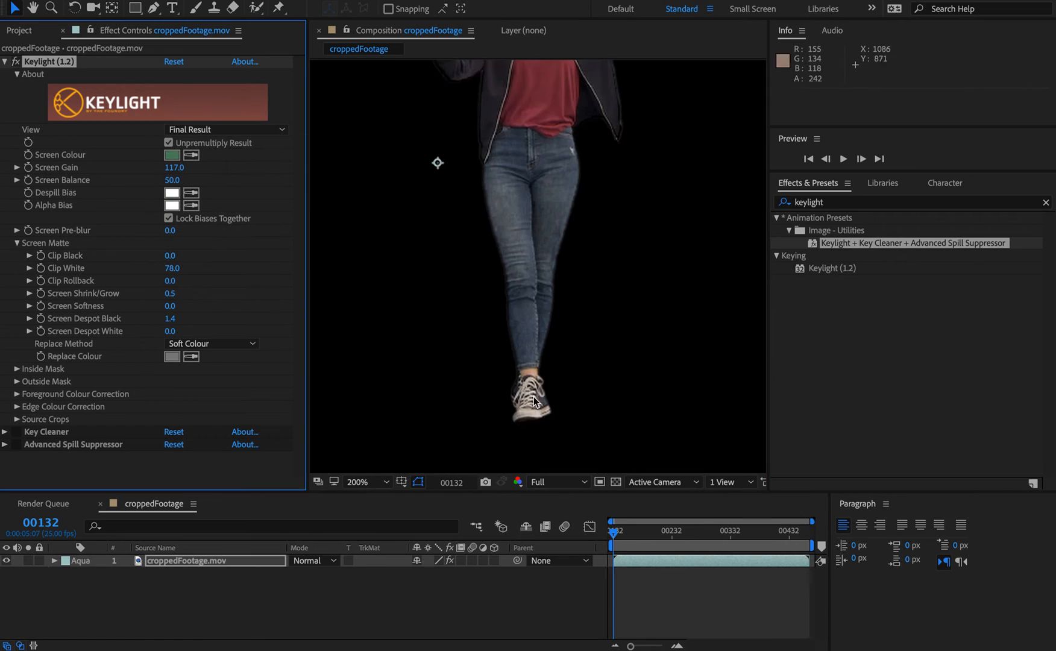
# Step: Return to Combined Matte and set Screen Shrink/Grow to 0.3 and Screen Despot Black to 2.6
pyautogui.click(223, 129)
pyautogui.click(226, 240)
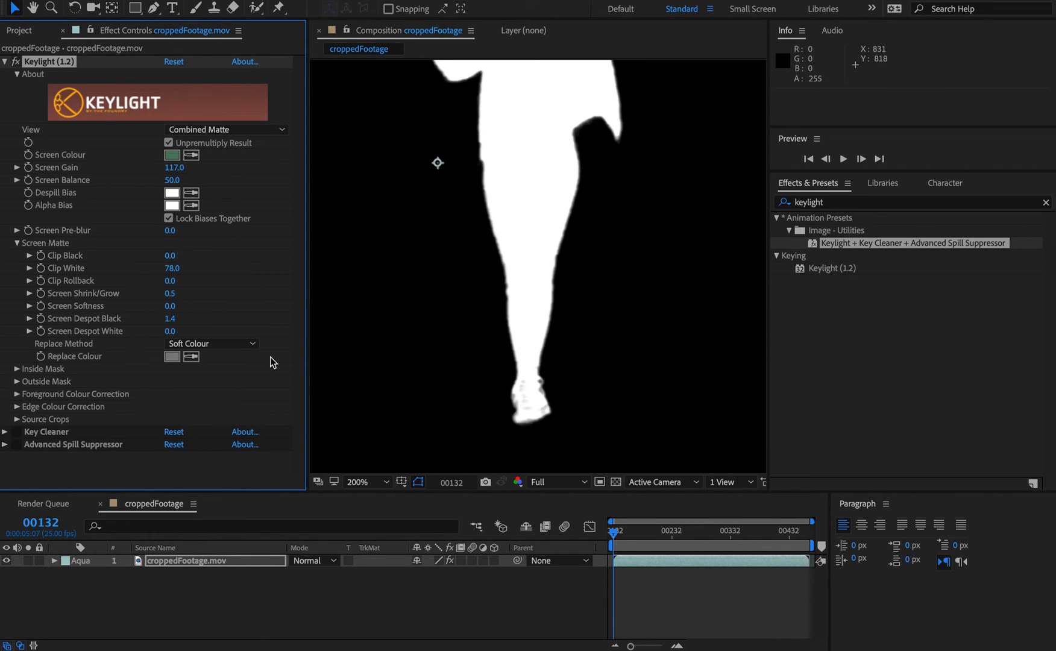
pyautogui.moveTo(169, 318)
pyautogui.mouseDown()
pyautogui.moveTo(181, 319)
pyautogui.moveTo(166, 294)
pyautogui.moveTo(151, 298)
pyautogui.moveTo(177, 301)
pyautogui.mouseUp()
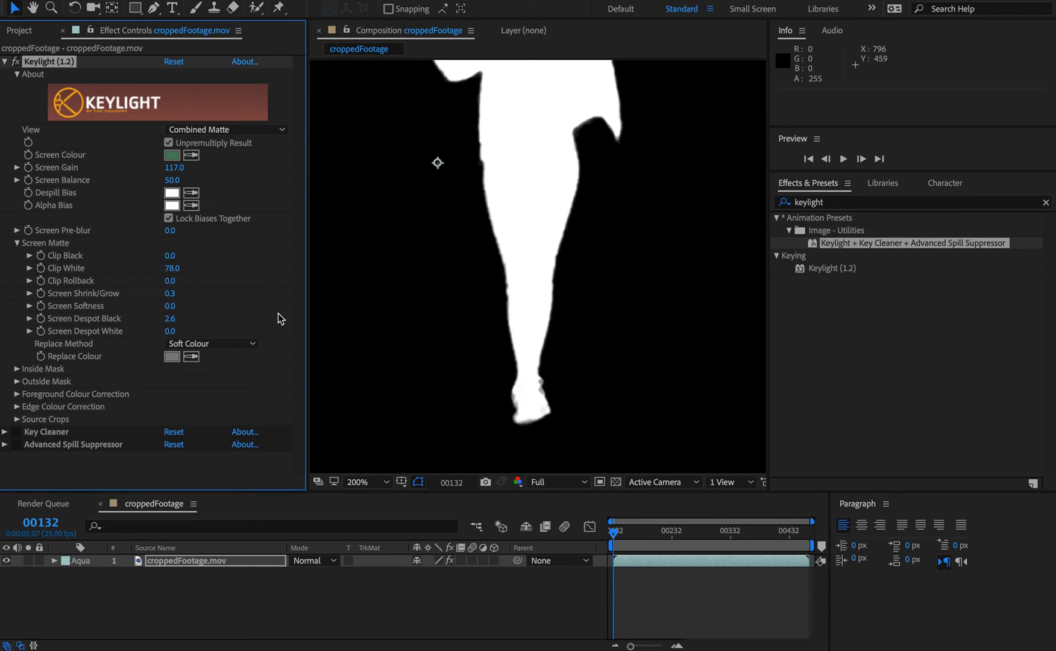
# Step: Review the whole combined matte at 100% and 200% zoom
pyautogui.press(',')
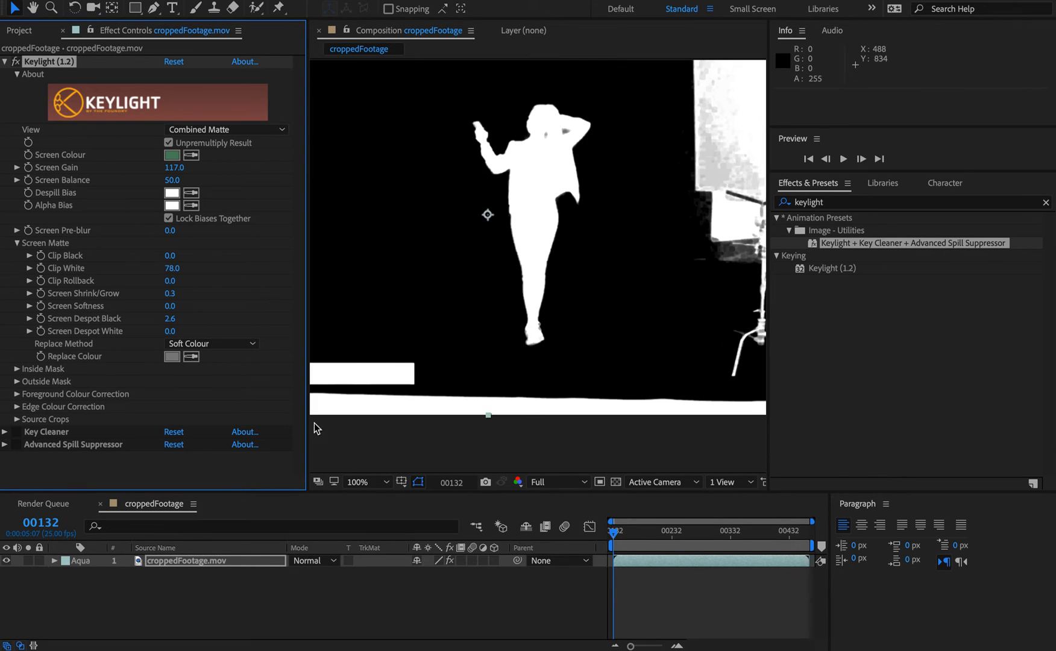
pyautogui.click(4, 61)
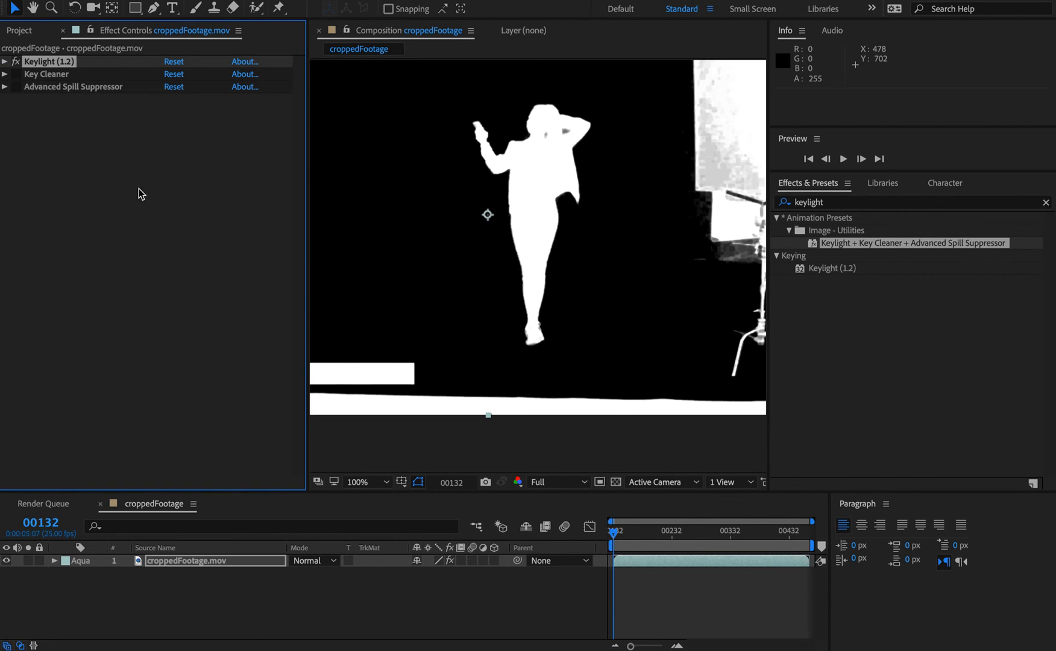
pyautogui.click(4, 62)
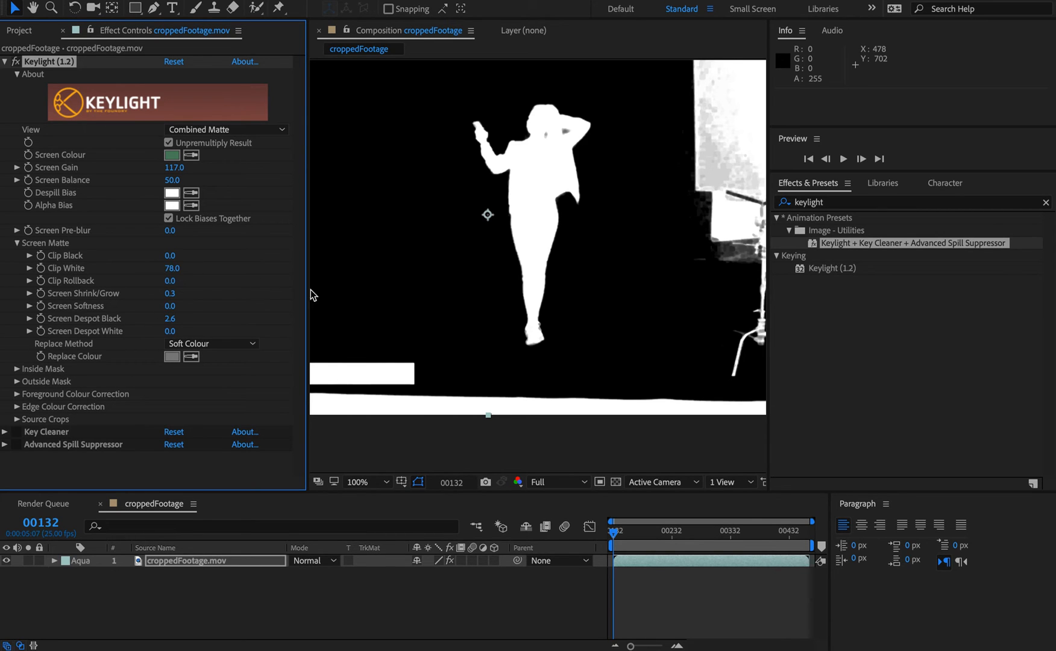
pyautogui.press('.')
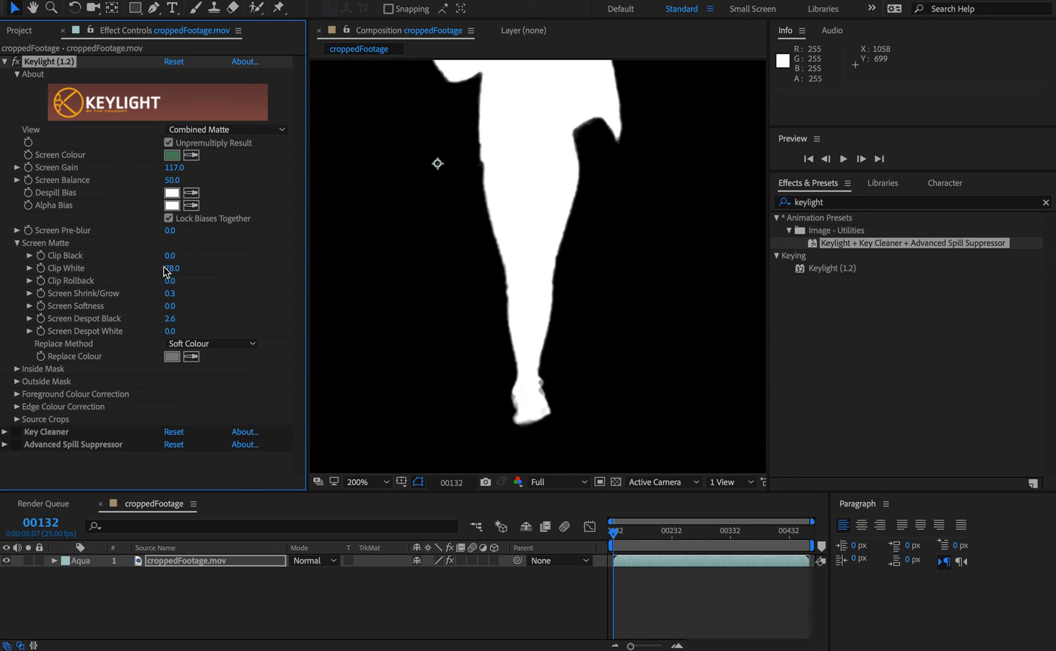
pyautogui.moveTo(607, 182); pyautogui.dragTo(578, 386)
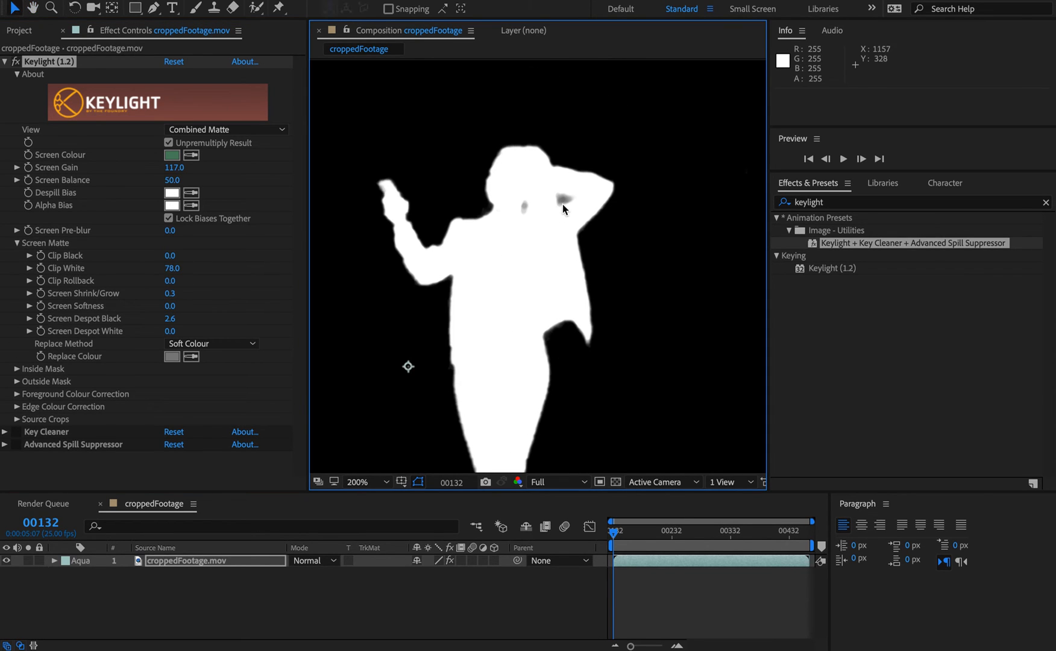
# Step: Set Clip Black to 14 and Screen Despot White to 0.6 in the Screen Matte settings
pyautogui.moveTo(177, 261); pyautogui.dragTo(207, 263)
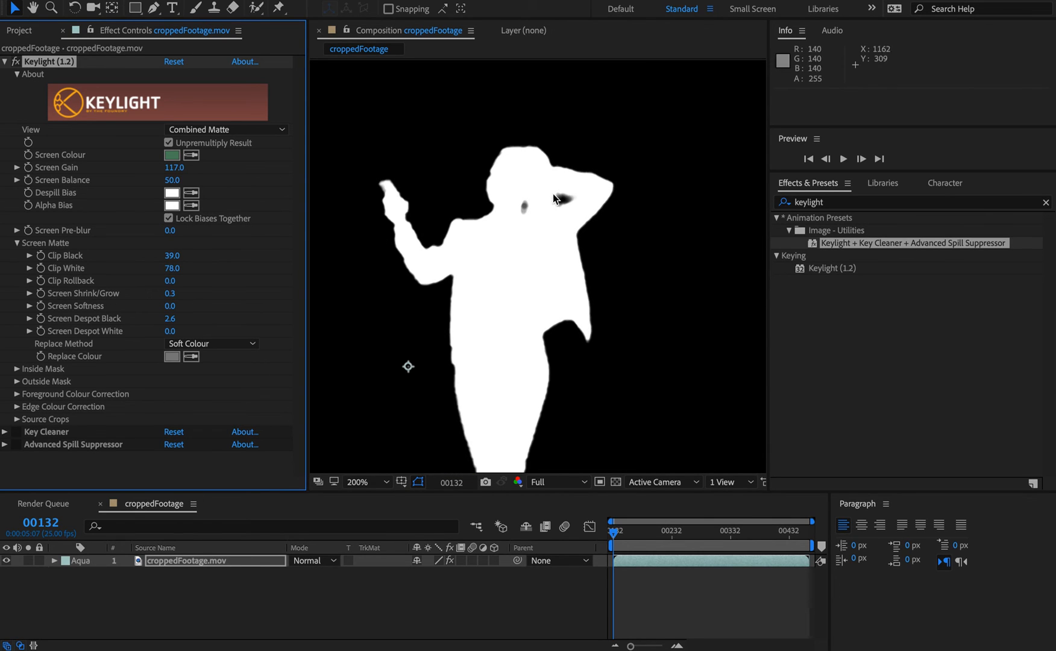
pyautogui.moveTo(172, 256); pyautogui.dragTo(148, 260)
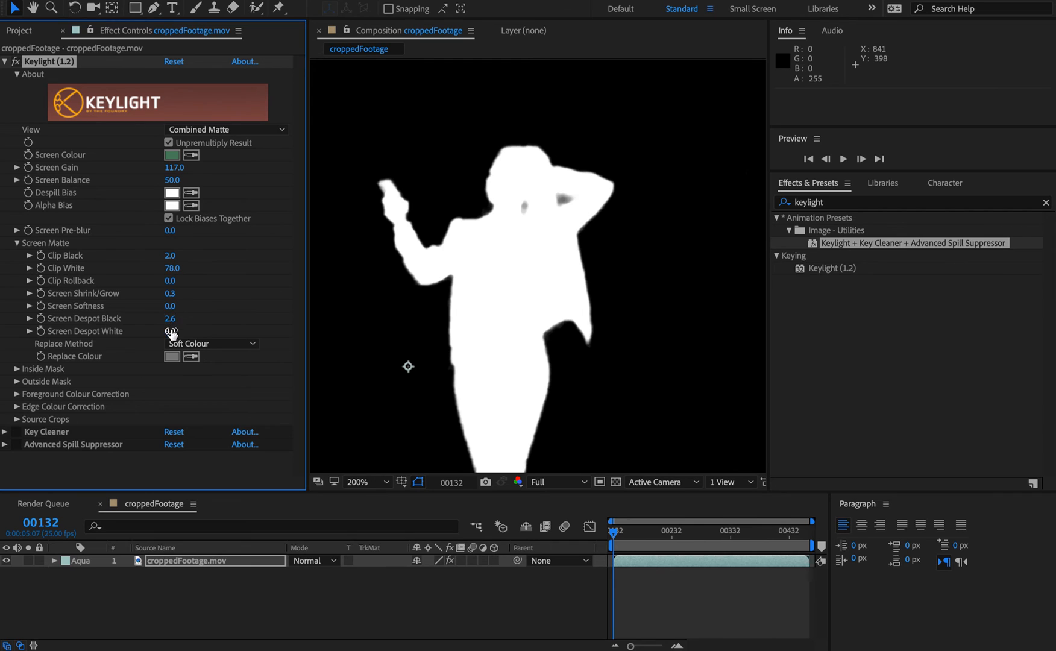
pyautogui.moveTo(171, 332)
pyautogui.mouseDown()
pyautogui.moveTo(260, 339)
pyautogui.moveTo(159, 348)
pyautogui.moveTo(184, 332)
pyautogui.moveTo(174, 335)
pyautogui.mouseUp()
pyautogui.moveTo(163, 254); pyautogui.dragTo(198, 259)
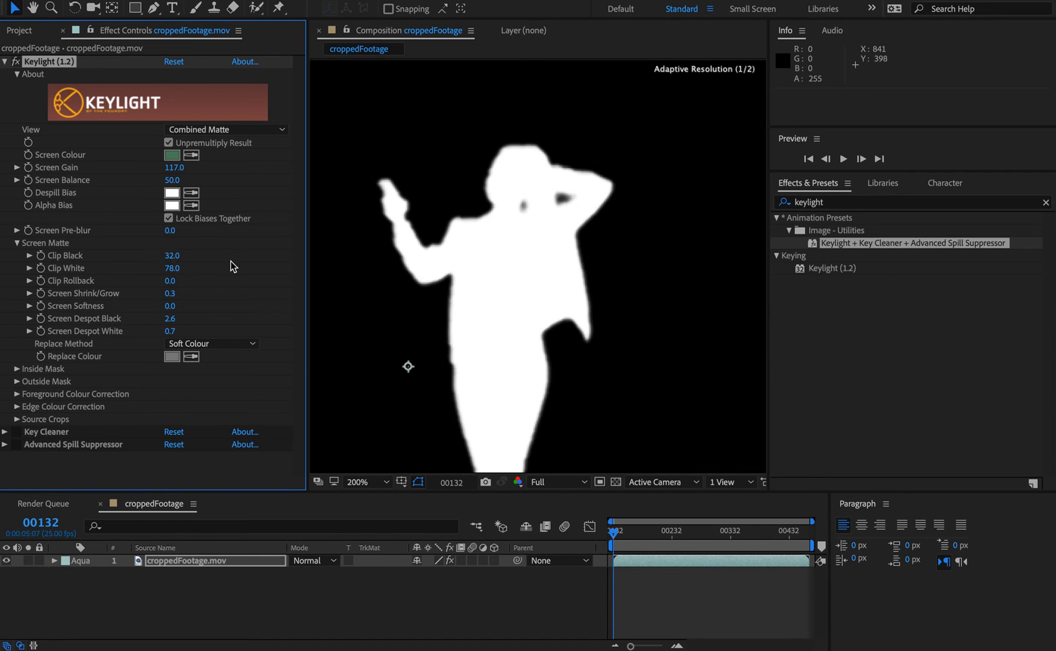
pyautogui.press('h')
pyautogui.moveTo(538, 375); pyautogui.dragTo(545, 137)
pyautogui.press('v')
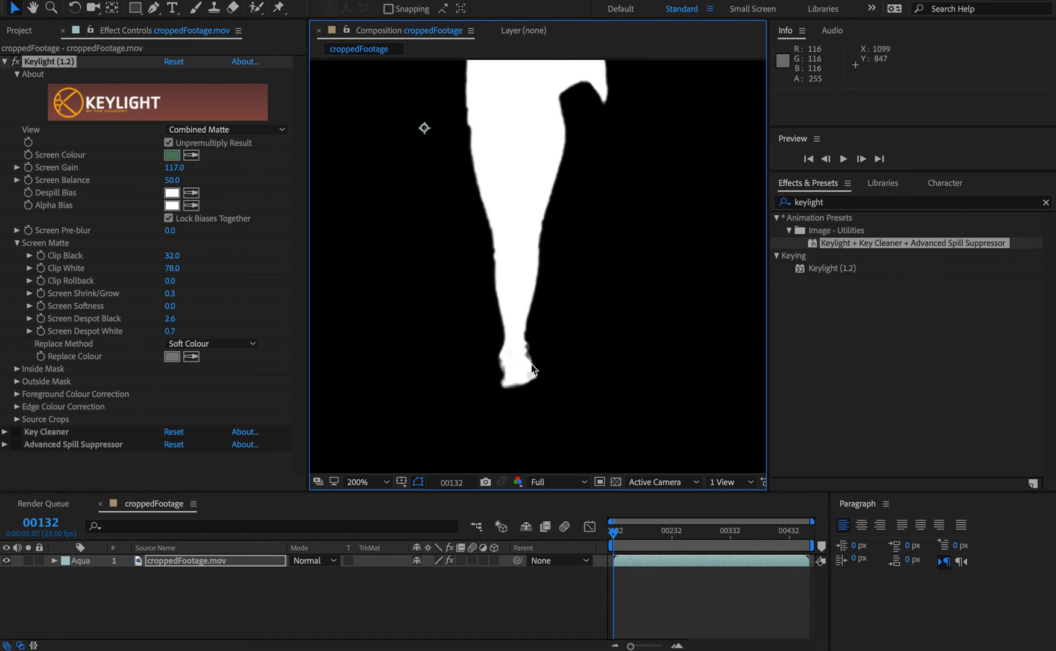
pyautogui.moveTo(172, 330)
pyautogui.mouseDown()
pyautogui.moveTo(150, 335)
pyautogui.moveTo(164, 333)
pyautogui.mouseUp()
pyautogui.moveTo(173, 258); pyautogui.dragTo(160, 261)
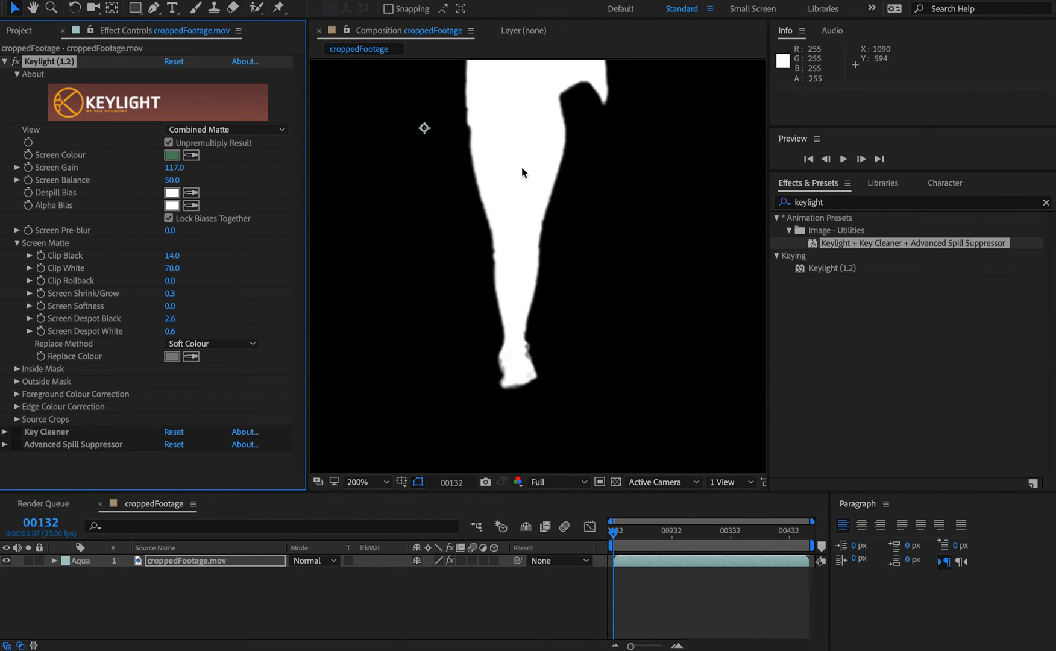
# Step: Scrub through the timeline to review the combined matte across the whole clip at 100% zoom
pyautogui.press('space')
pyautogui.moveTo(522, 172); pyautogui.dragTo(511, 398)
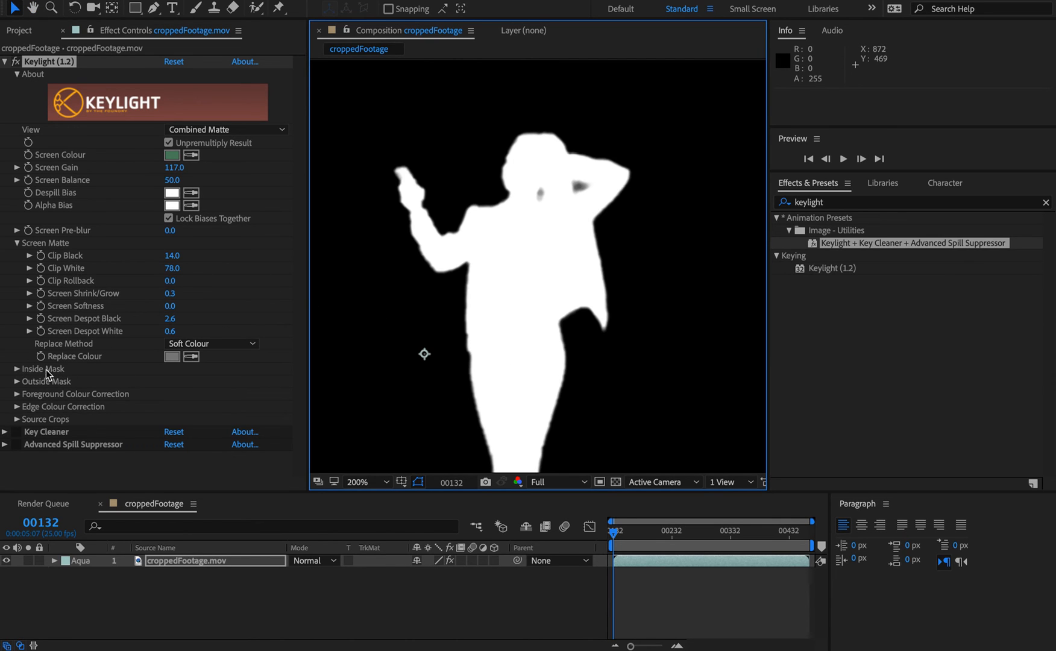
pyautogui.press(',')
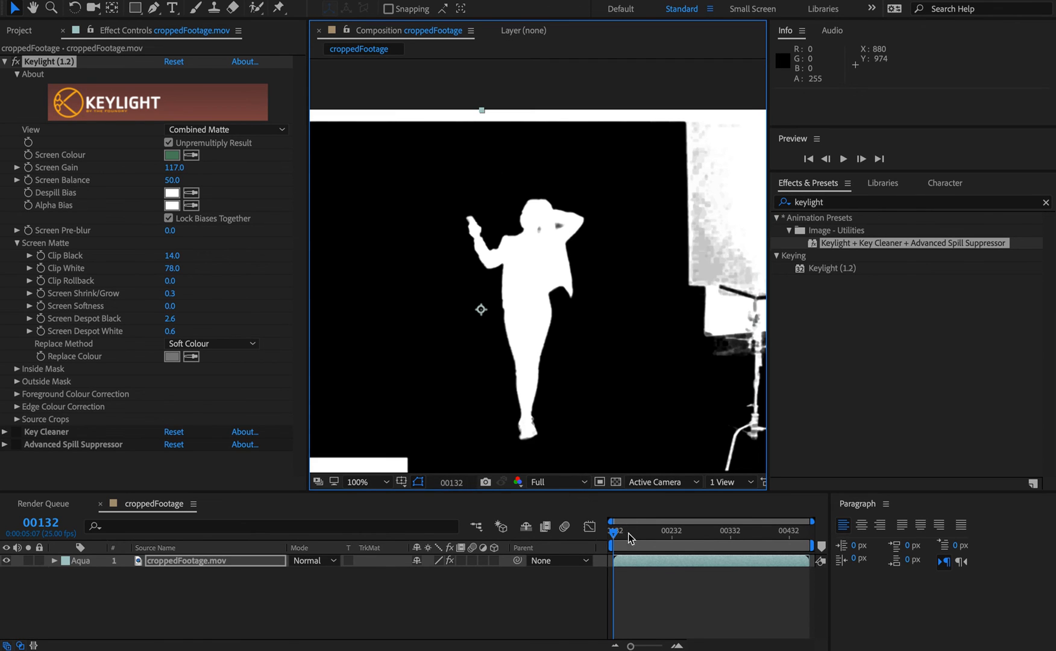
pyautogui.moveTo(615, 533); pyautogui.dragTo(724, 536)
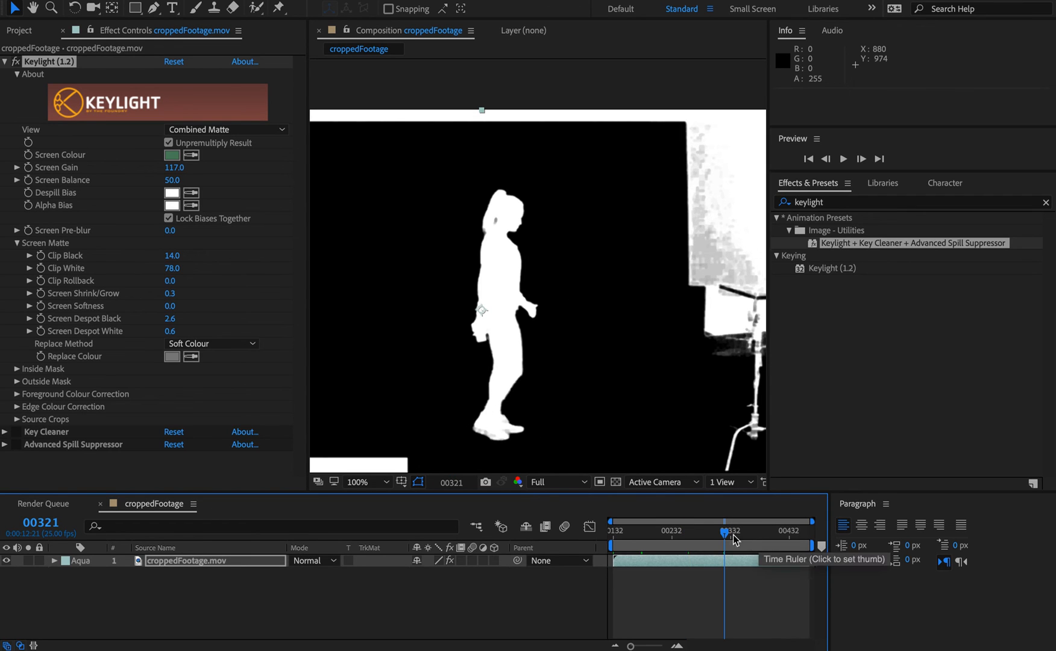
pyautogui.click(688, 533)
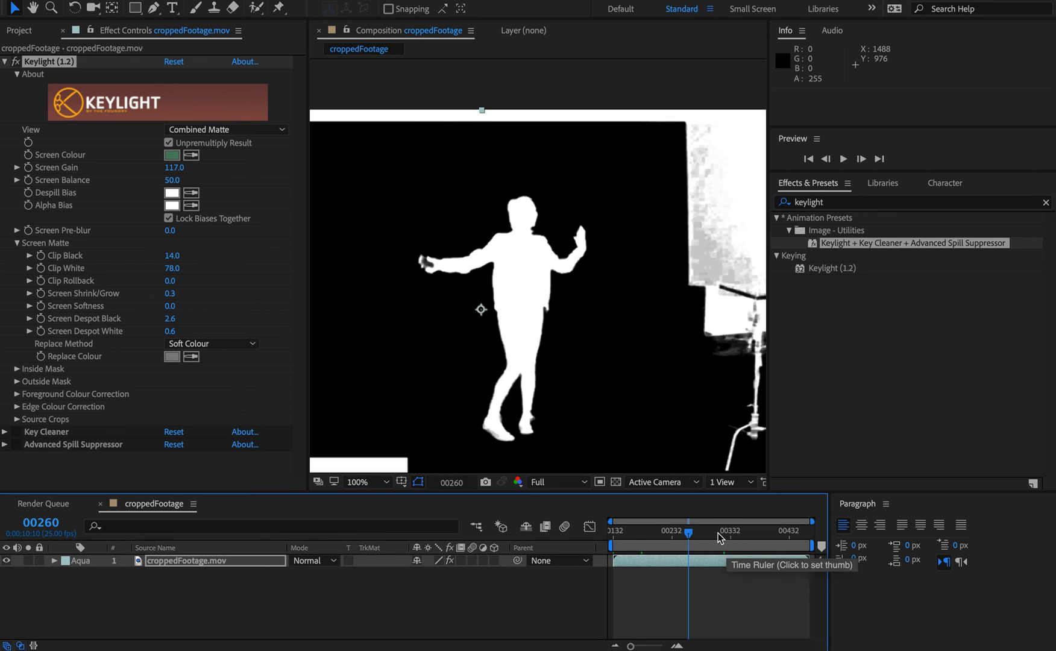
pyautogui.moveTo(719, 533); pyautogui.dragTo(737, 547)
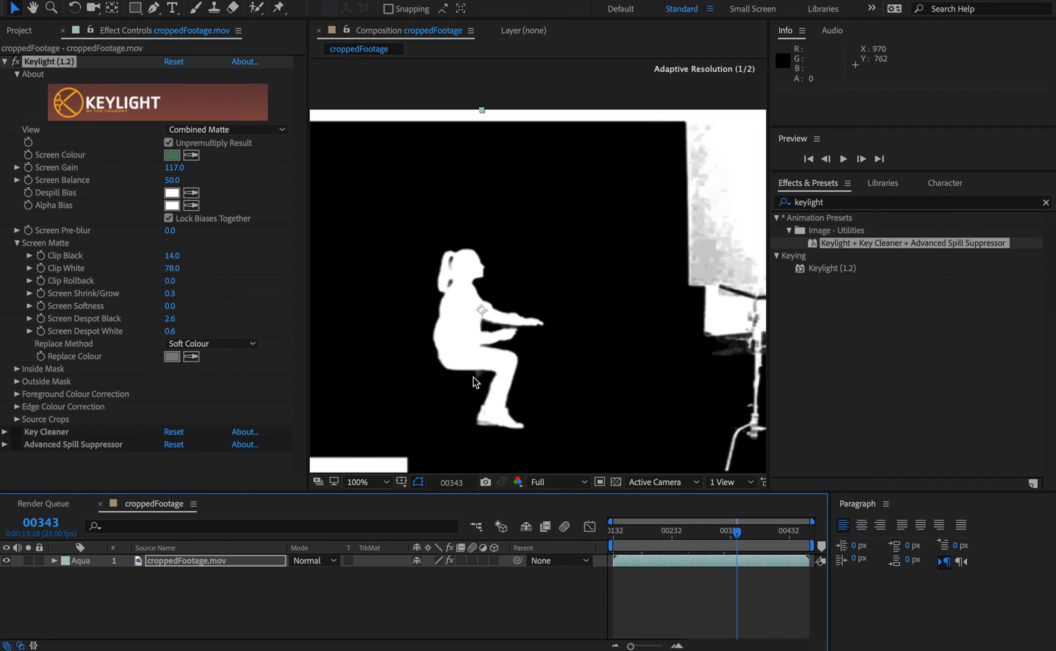
pyautogui.click(17, 432)
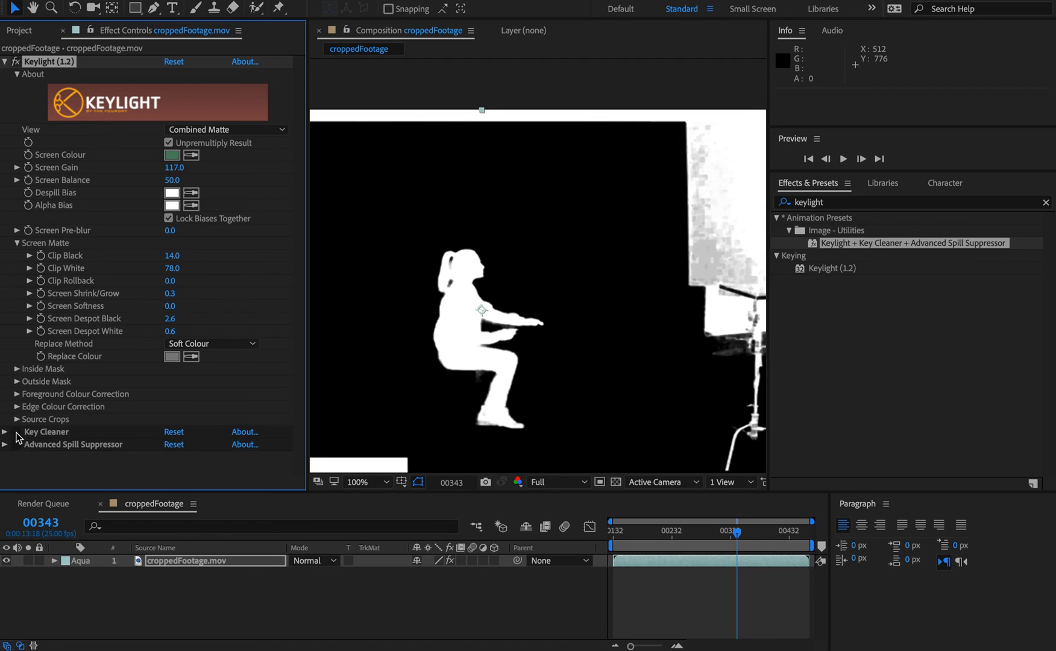
pyautogui.moveTo(736, 532); pyautogui.dragTo(761, 492)
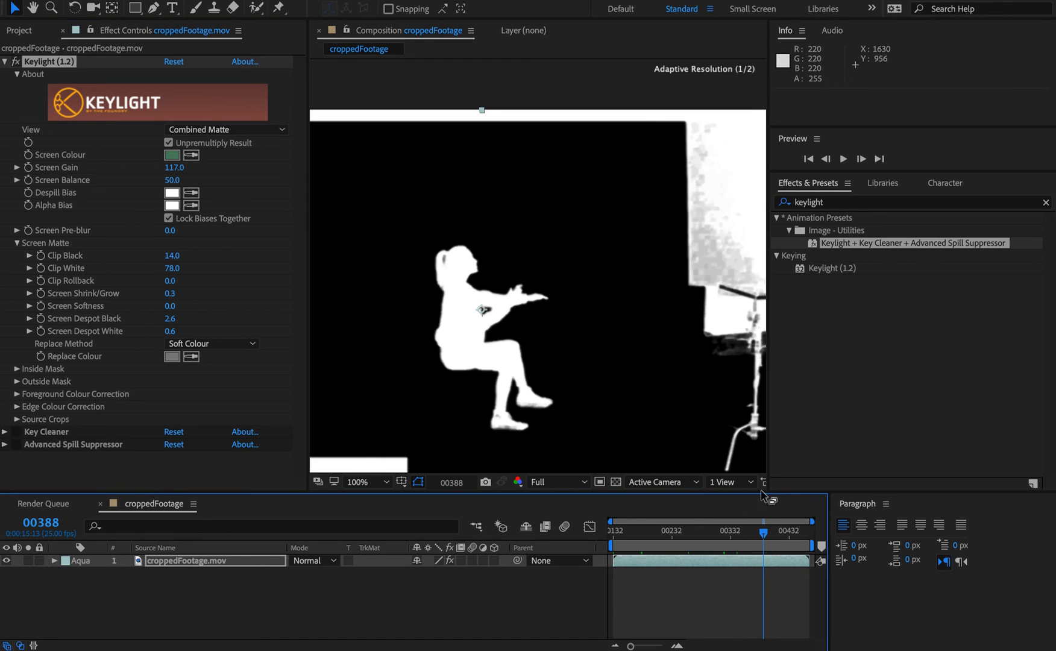
pyautogui.click(791, 538)
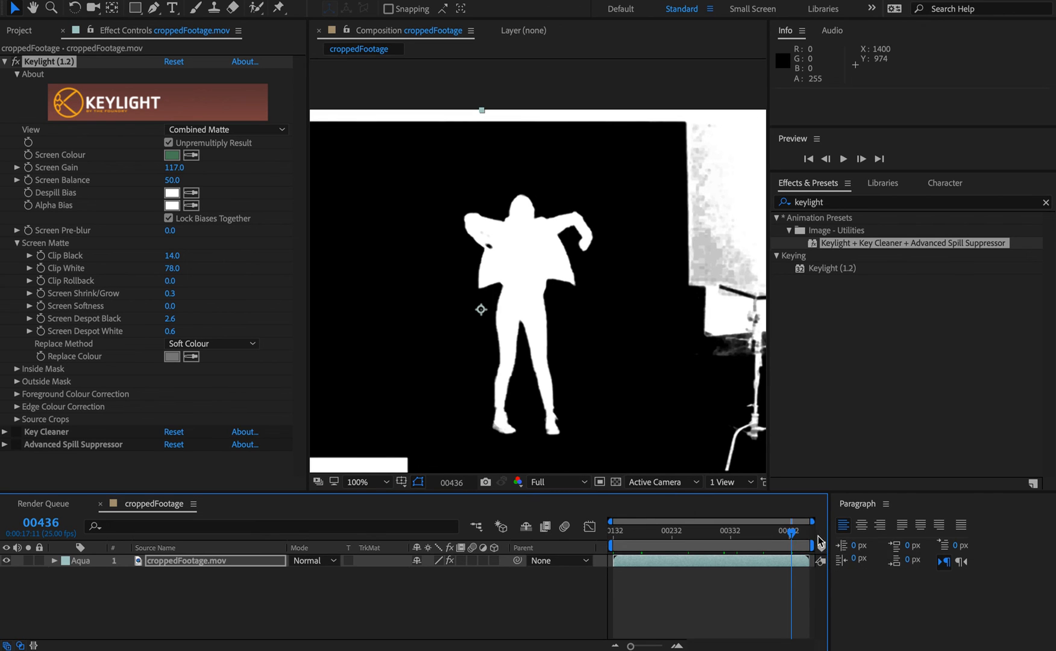
pyautogui.moveTo(816, 536); pyautogui.dragTo(612, 533)
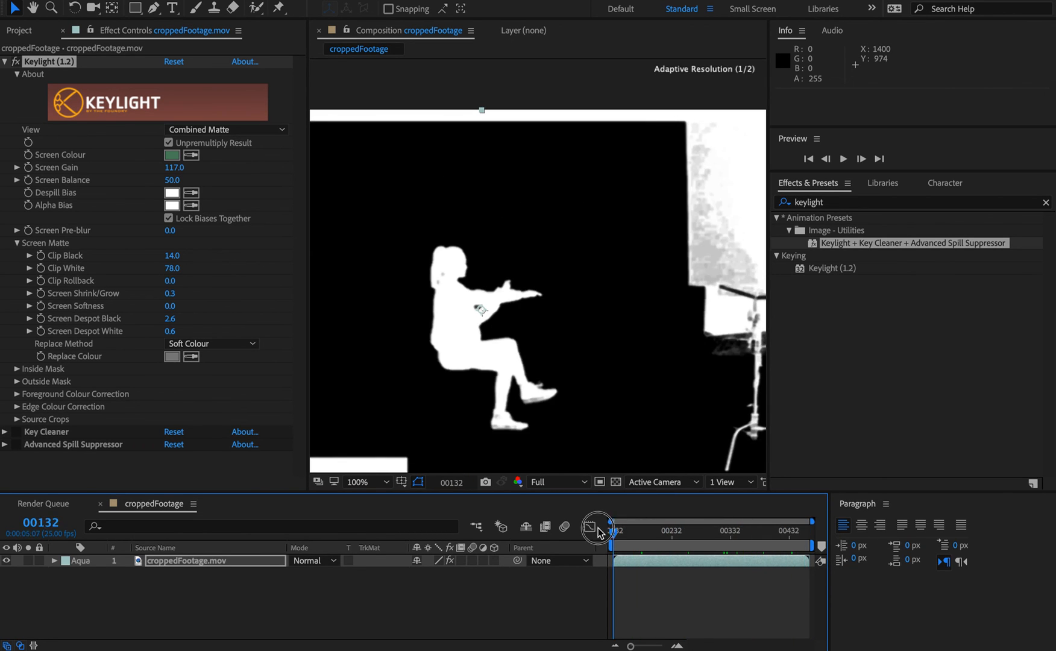